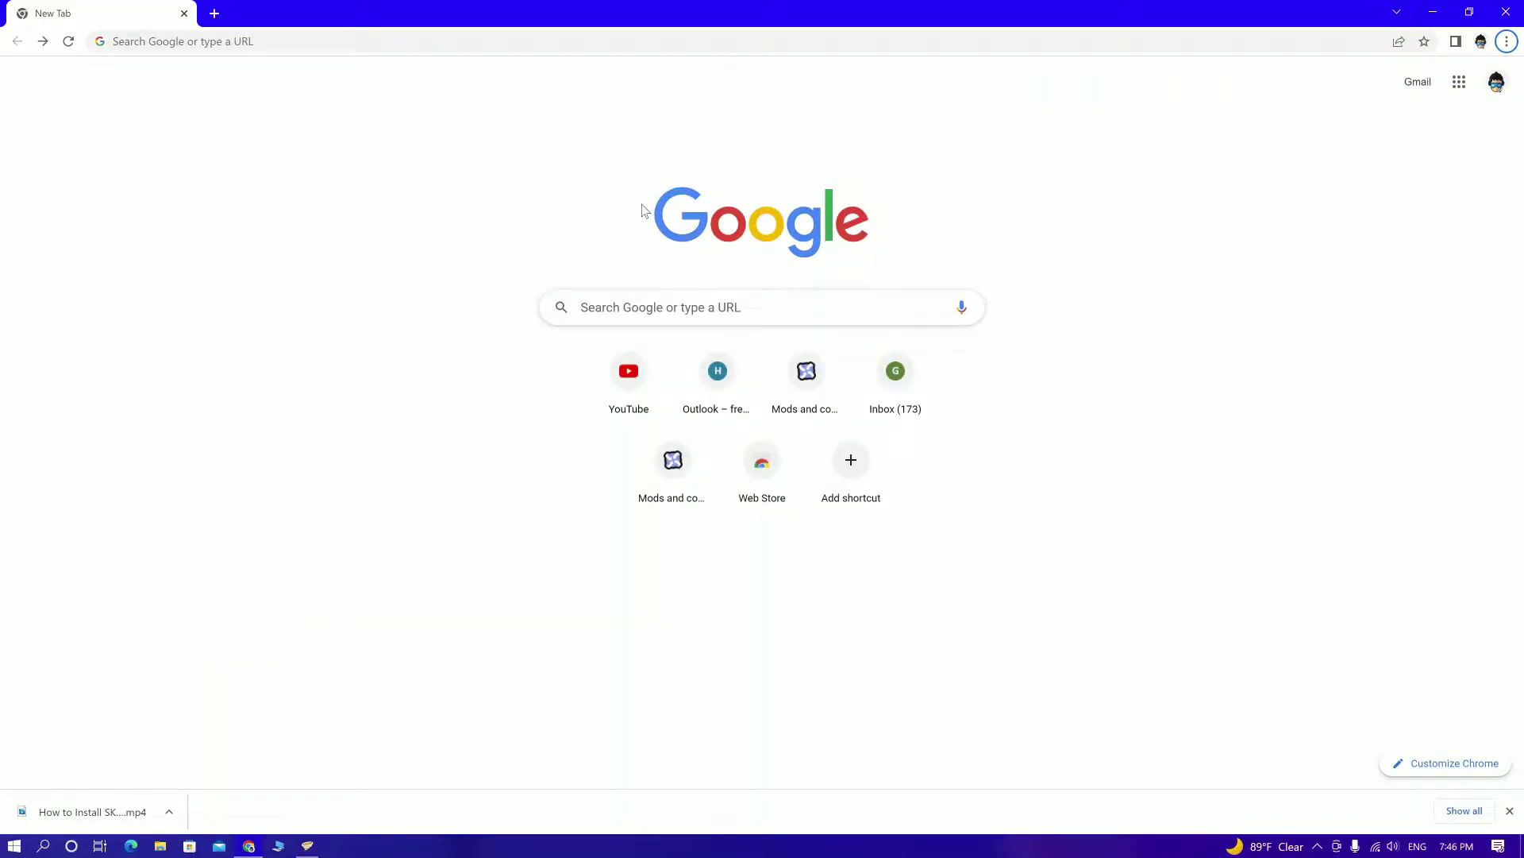
Step: Search Google for "vortex nexus" and open the Vortex Mod Manager page on Nexus Mods
{"action": "left_click", "coordinate": [635, 307]}
{"action": "type", "text": "vortex nexus"}
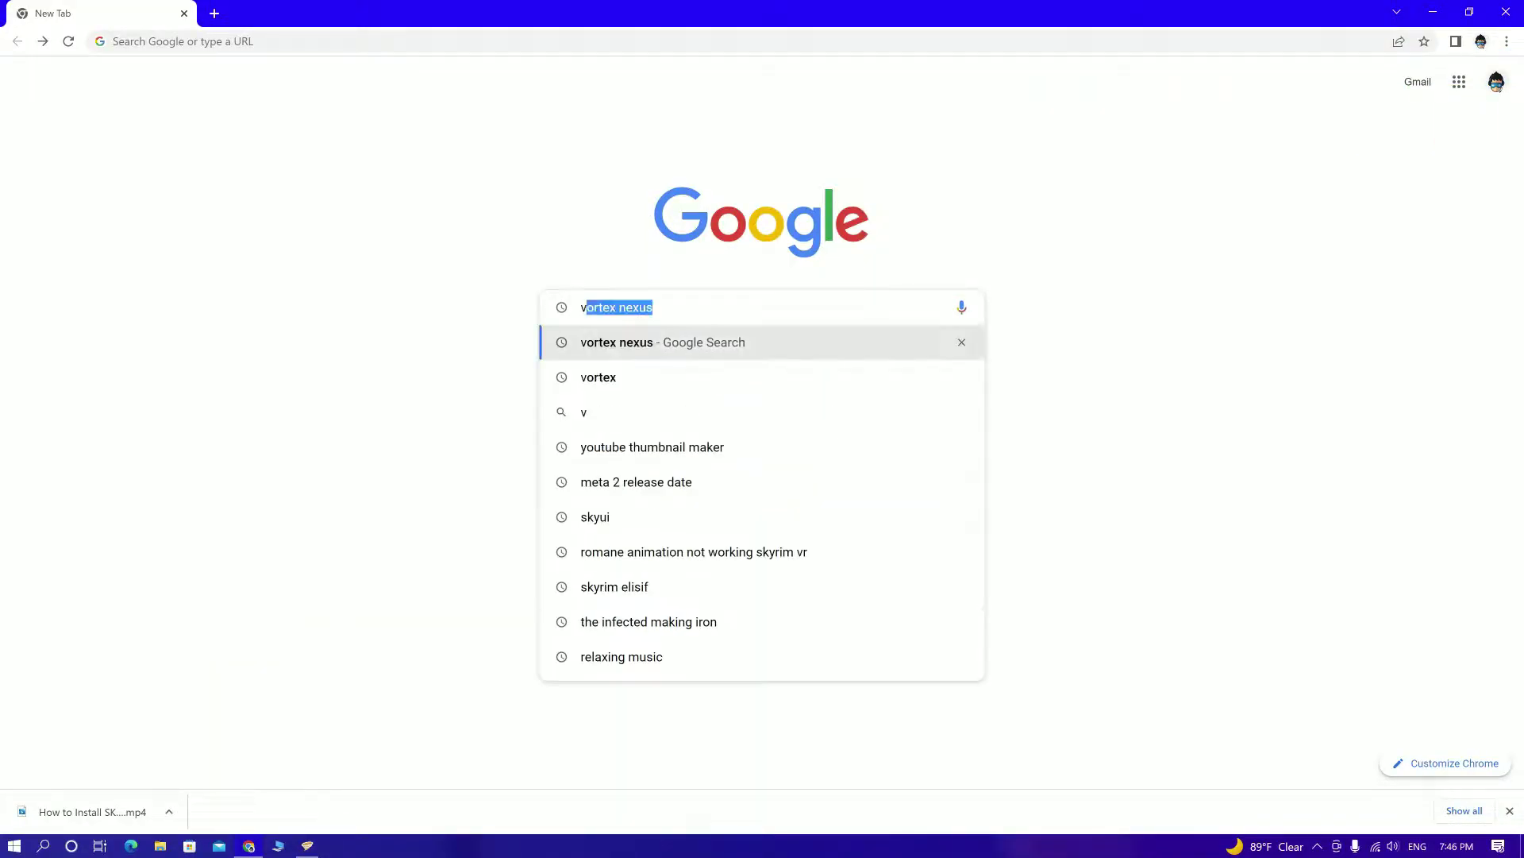
{"action": "left_click", "coordinate": [672, 335]}
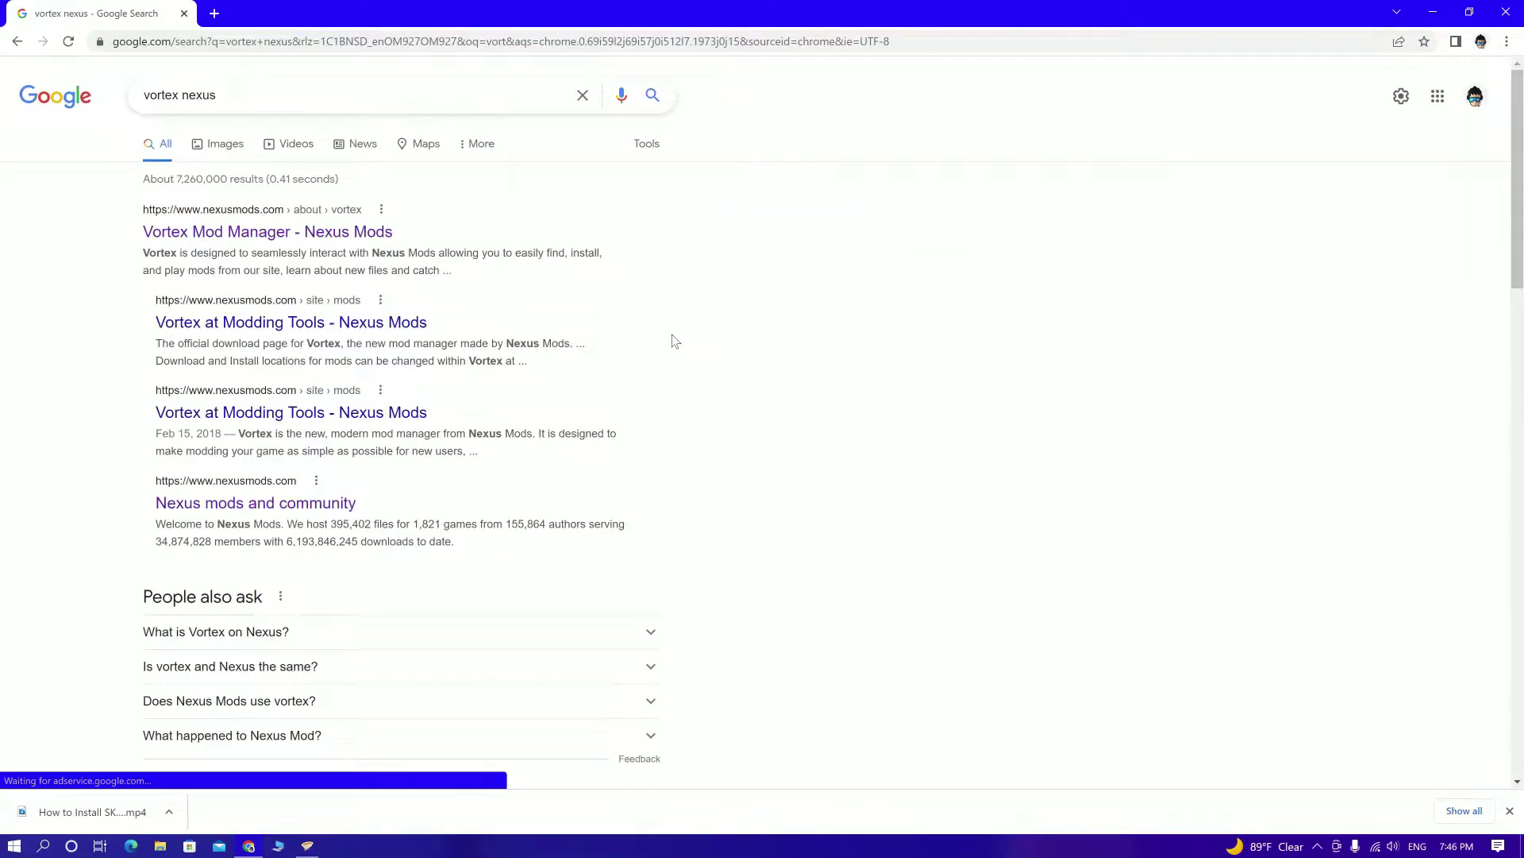
{"action": "left_click", "coordinate": [370, 232]}
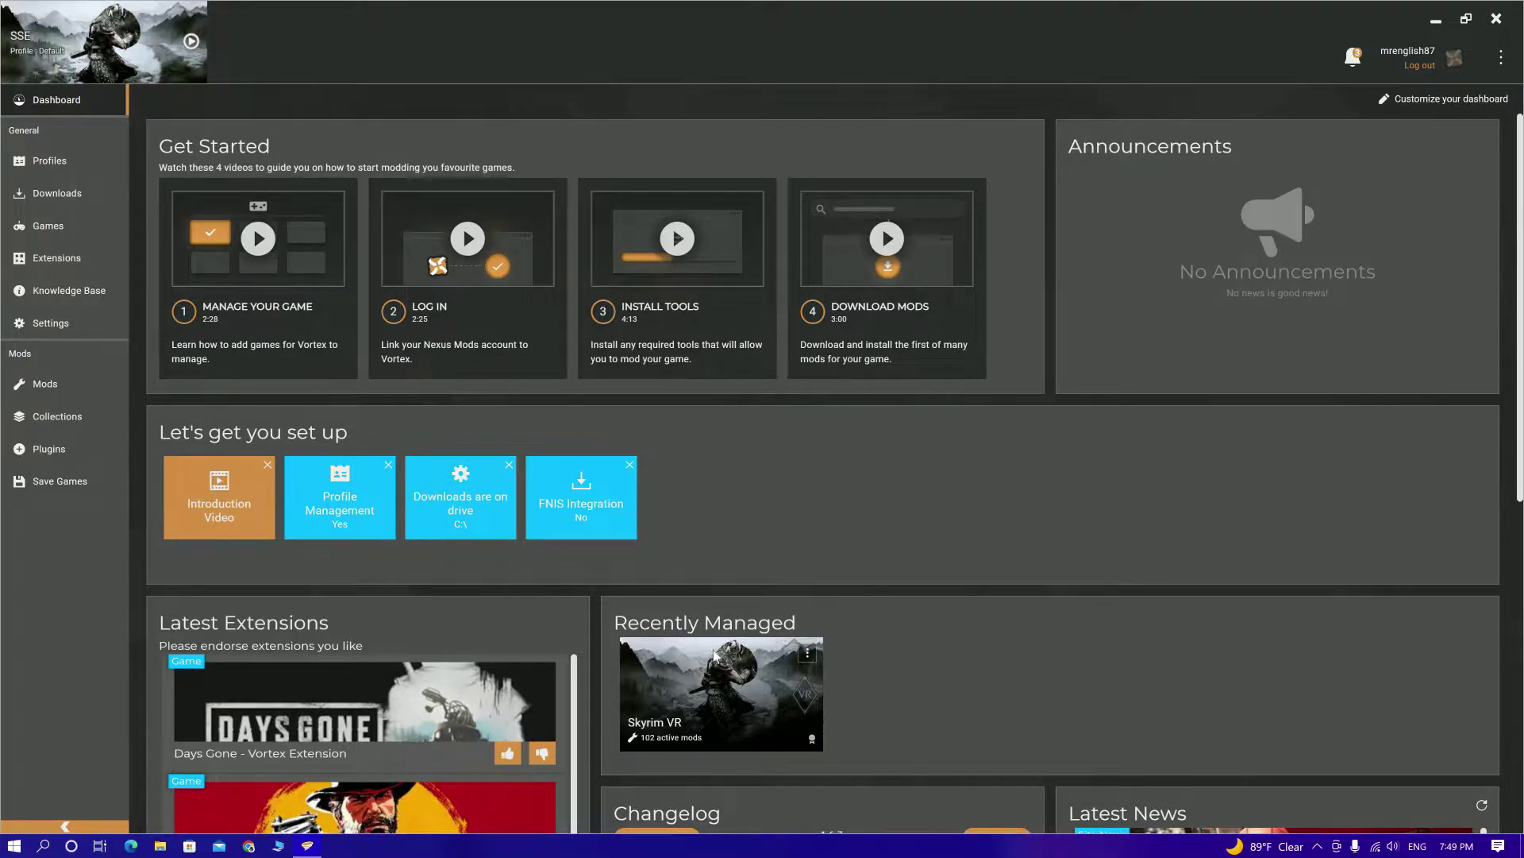
Step: Activate Skyrim VR as the managed game and switch back to Skyrim Special Edition
{"action": "mouse_move", "coordinate": [756, 678]}
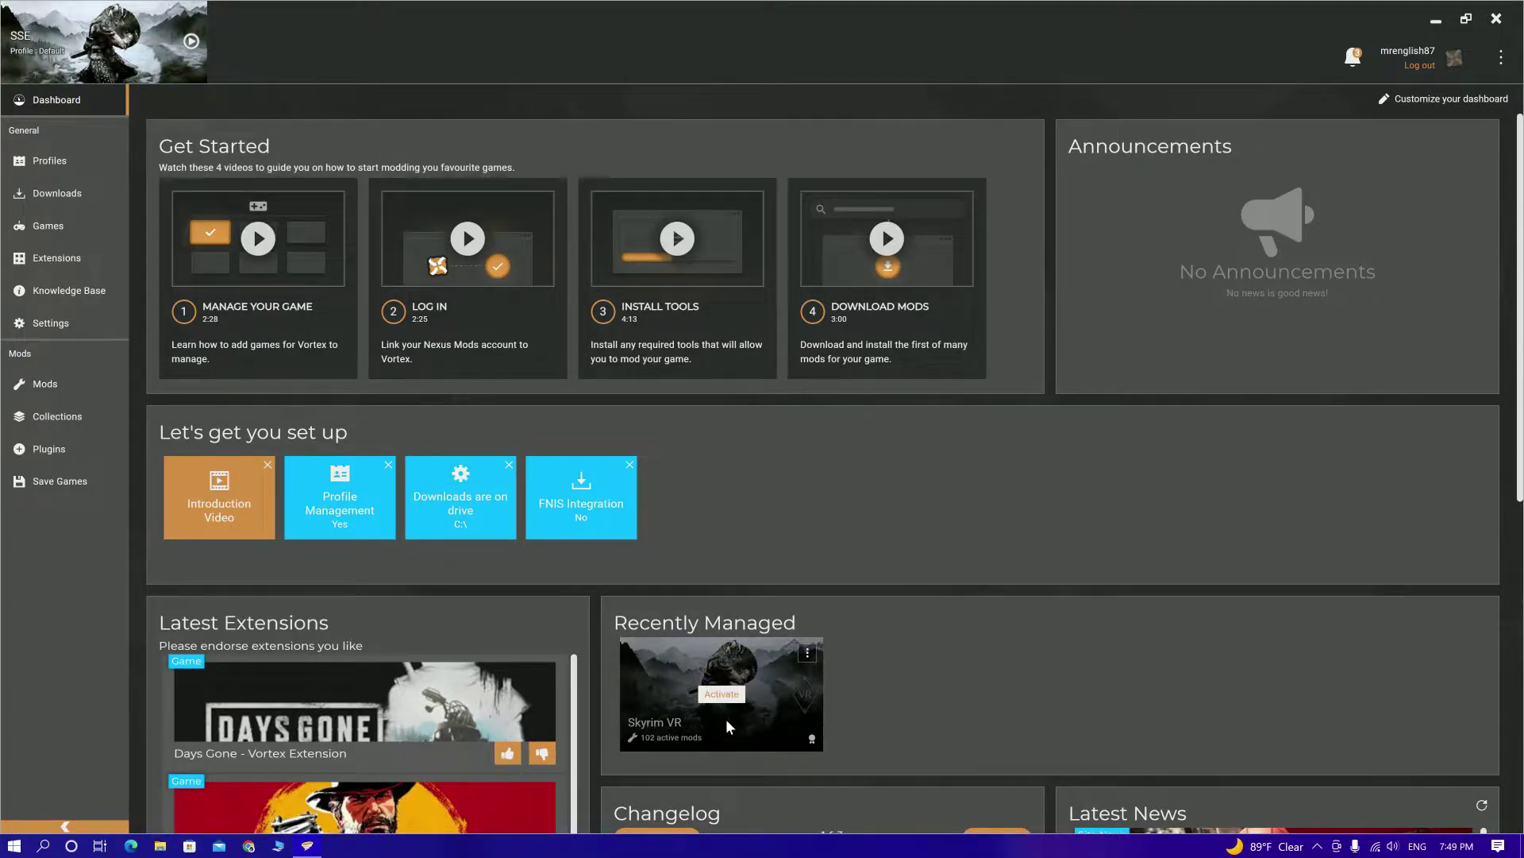
{"action": "left_click", "coordinate": [731, 693]}
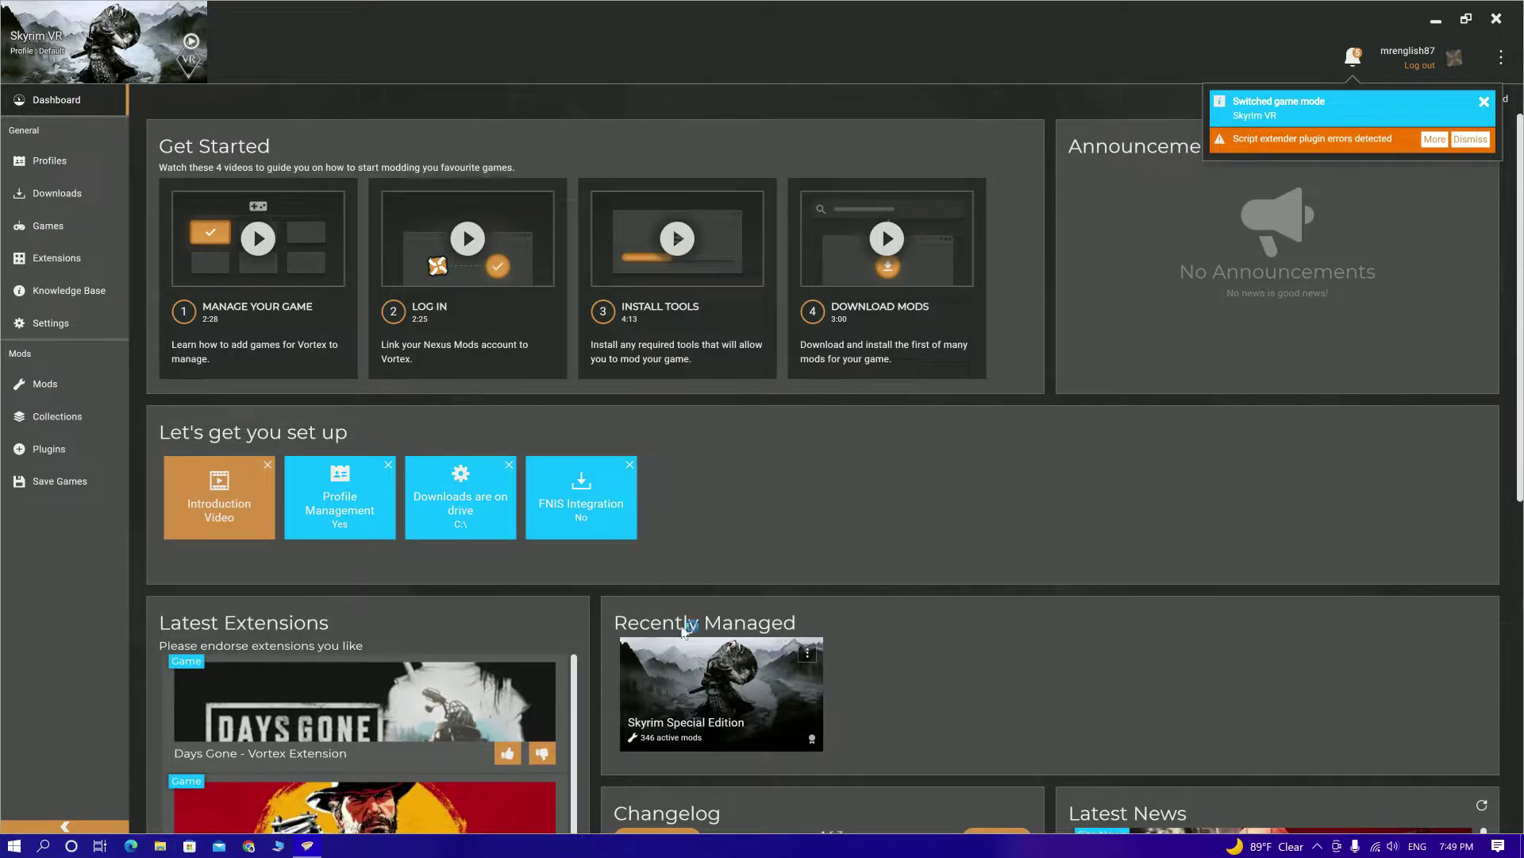
{"action": "left_click", "coordinate": [718, 696]}
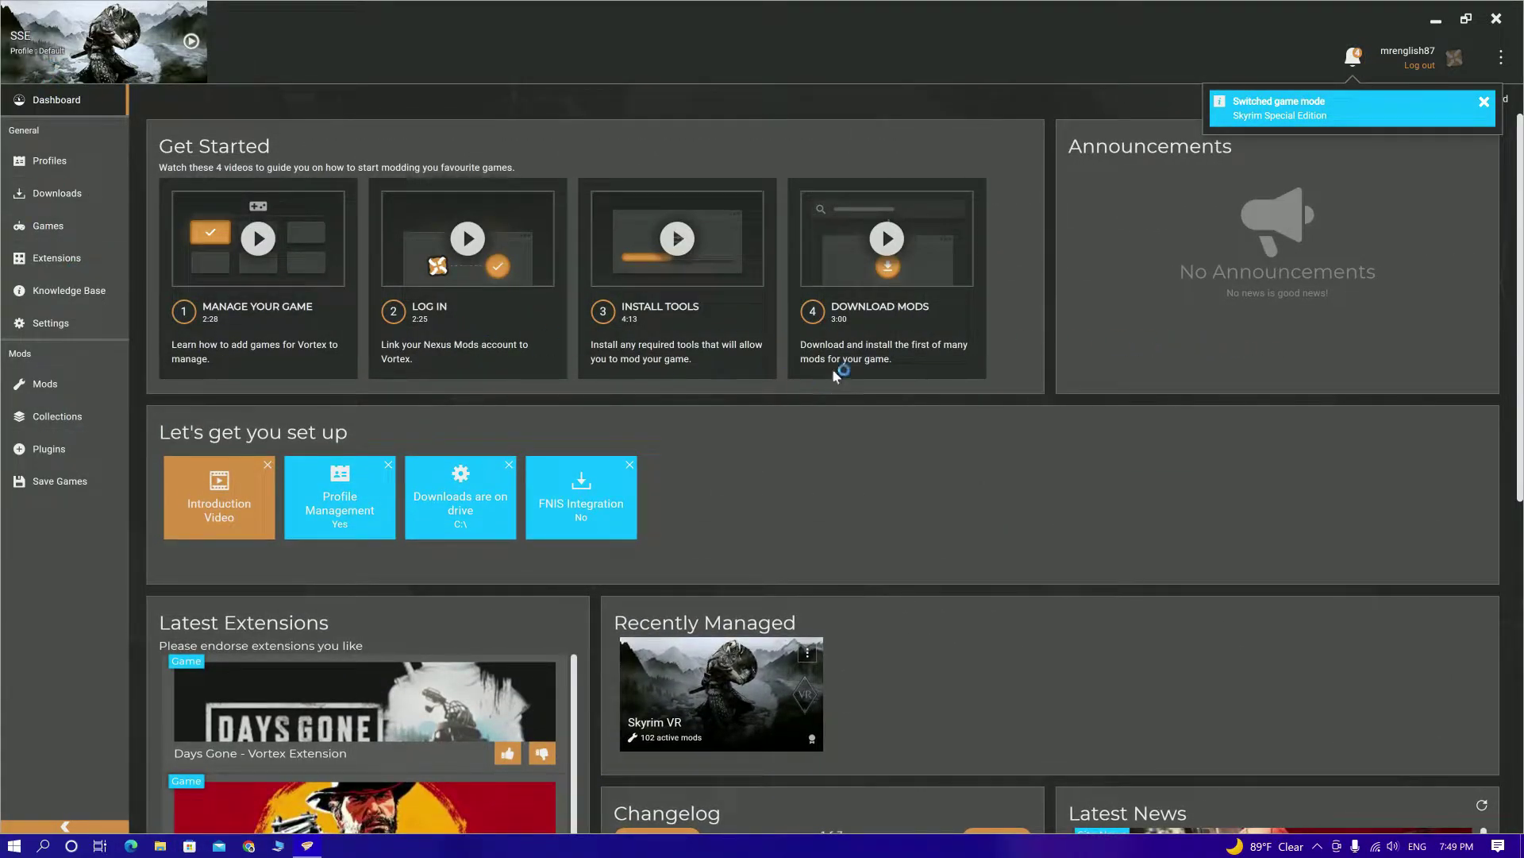
Step: Look through the games Vortex supports and filter the list by "skyri"
{"action": "left_click", "coordinate": [49, 227]}
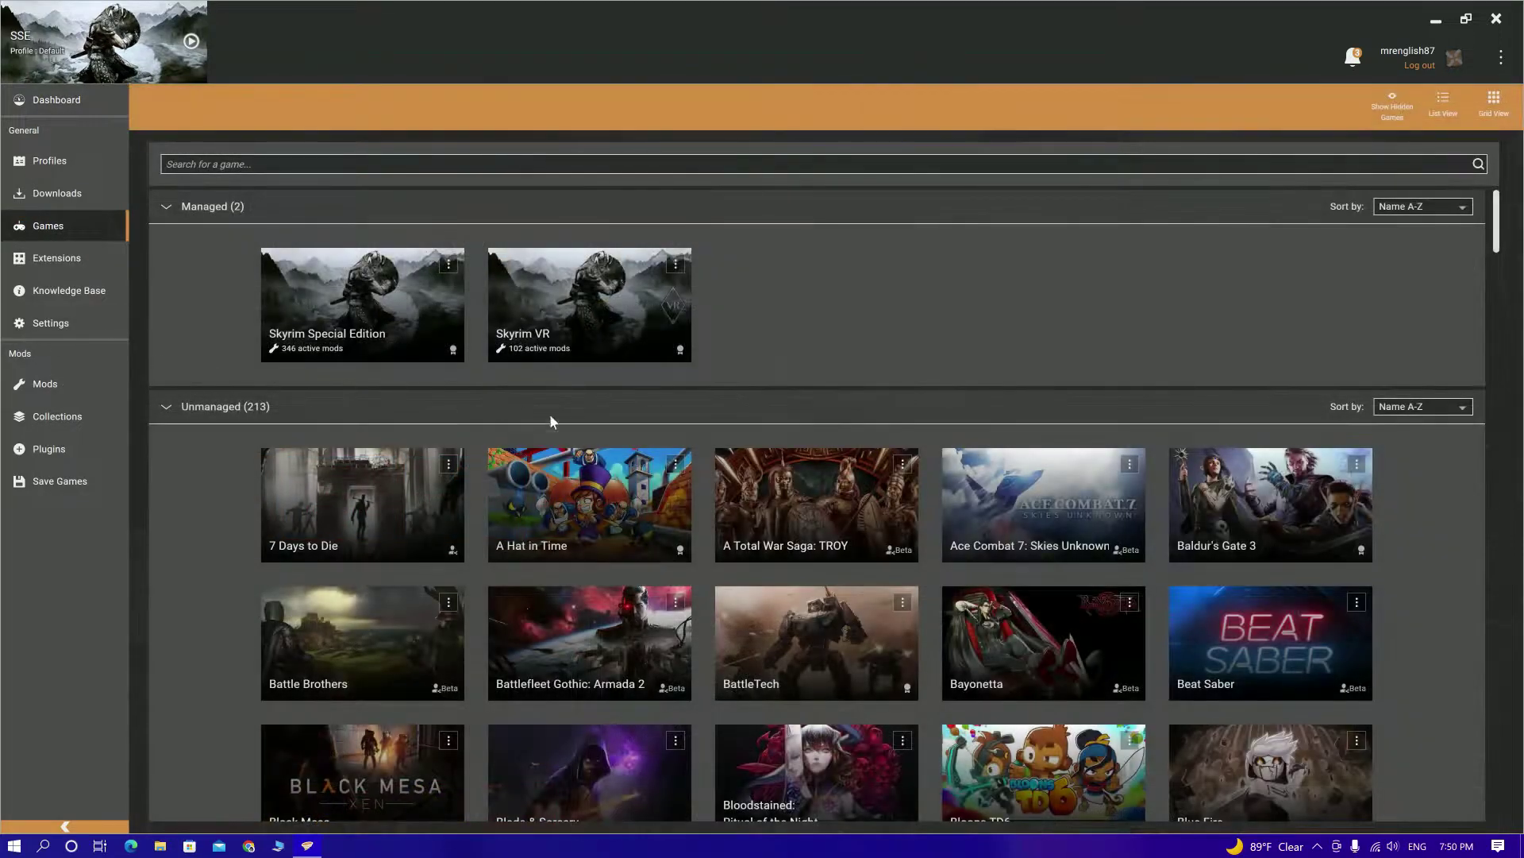
{"action": "scroll", "coordinate": [853, 413], "scroll_direction": "down", "scroll_amount": 3}
{"action": "scroll", "coordinate": [855, 418], "scroll_direction": "down", "scroll_amount": 15}
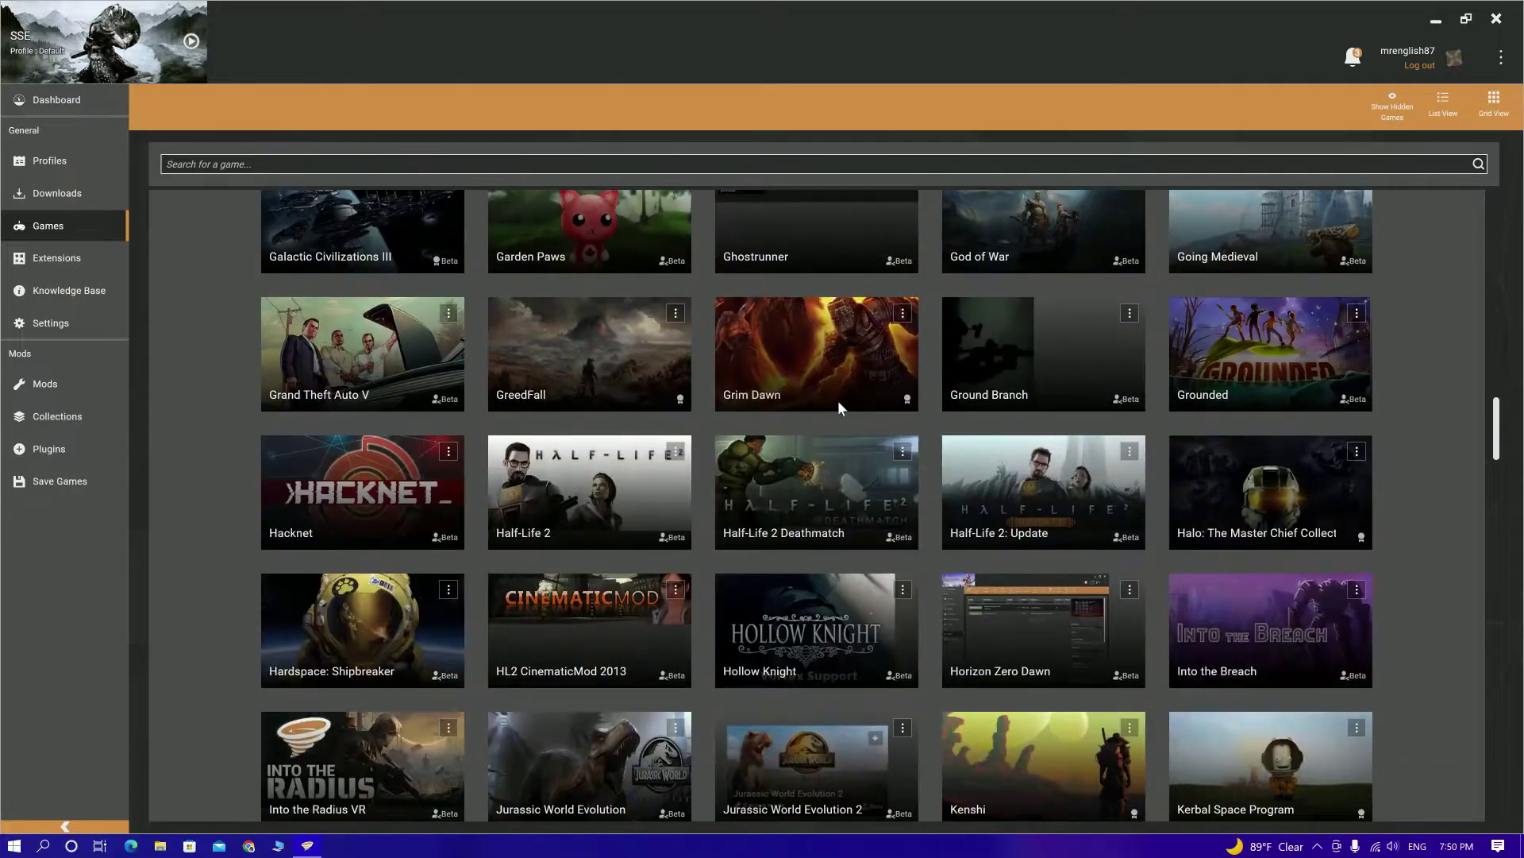
{"action": "scroll", "coordinate": [837, 412], "scroll_direction": "down", "scroll_amount": 20}
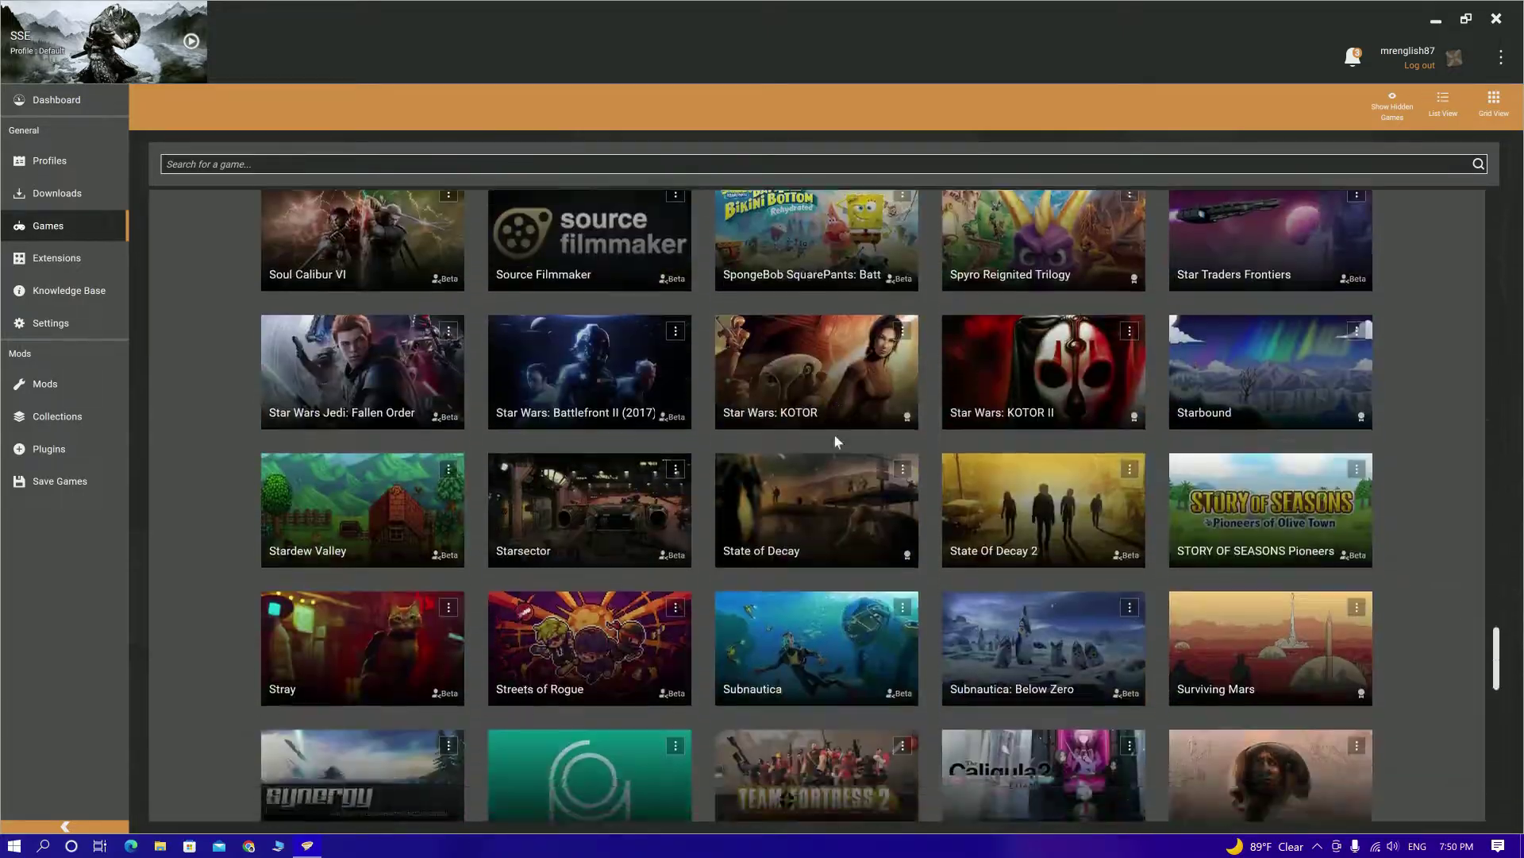
{"action": "scroll", "coordinate": [826, 476], "scroll_direction": "down", "scroll_amount": 5}
{"action": "scroll", "coordinate": [821, 495], "scroll_direction": "up", "scroll_amount": 20}
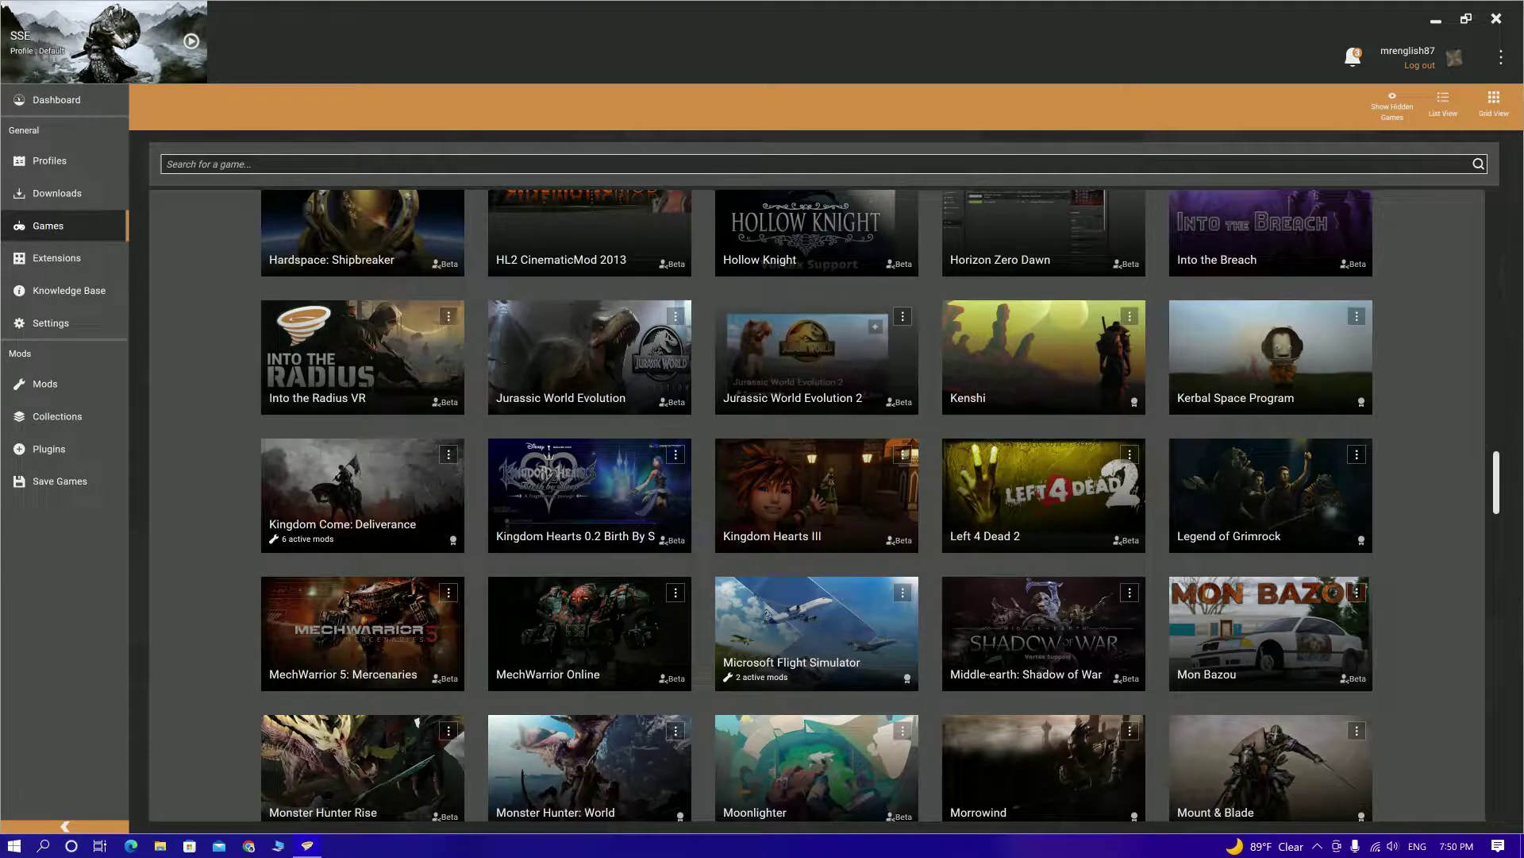
{"action": "left_click", "coordinate": [167, 163]}
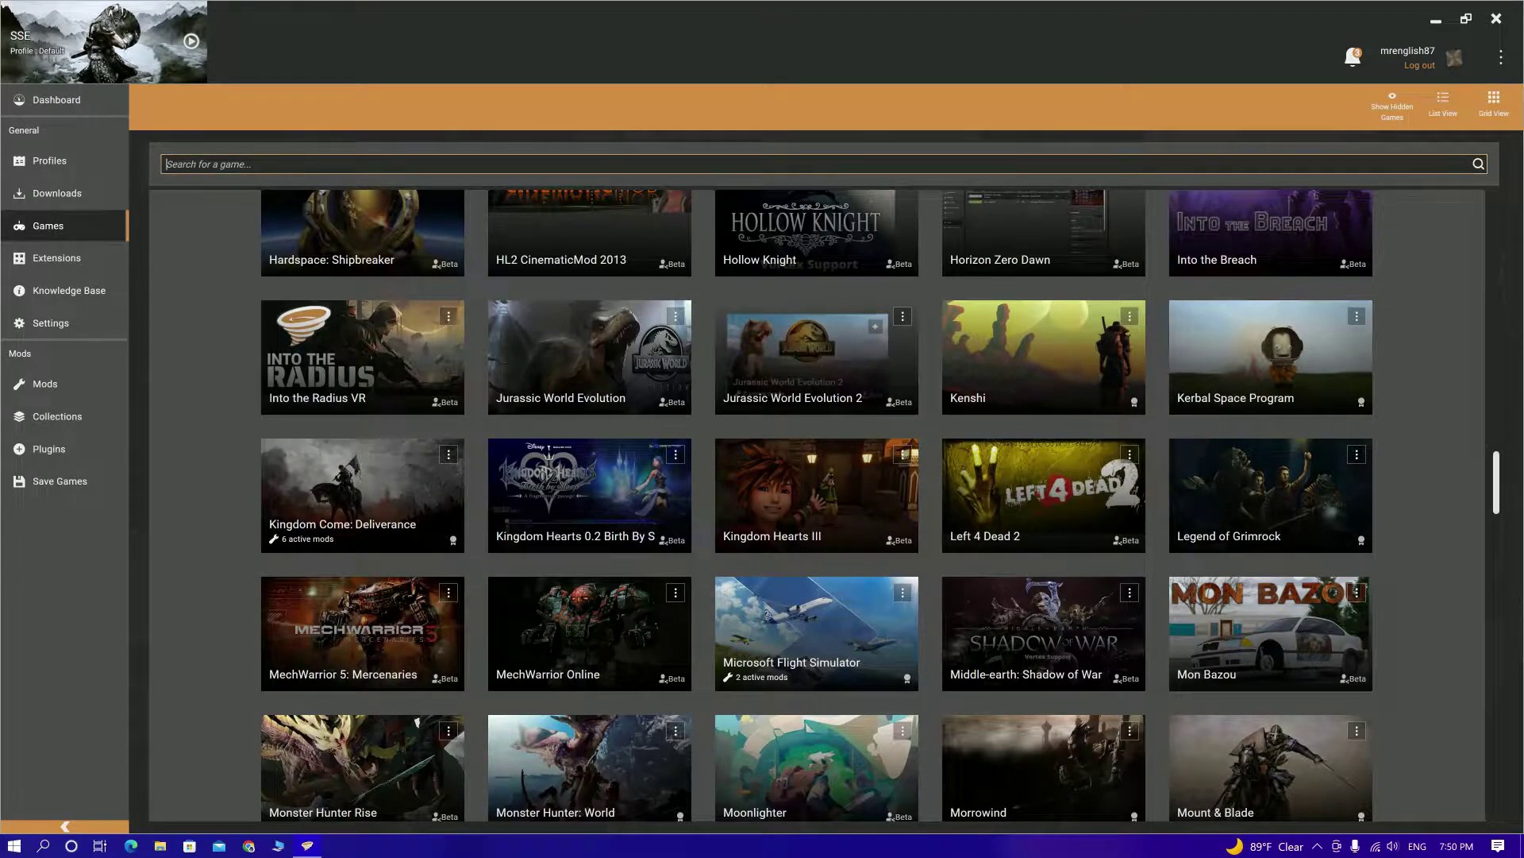
{"action": "type", "text": "skyri"}
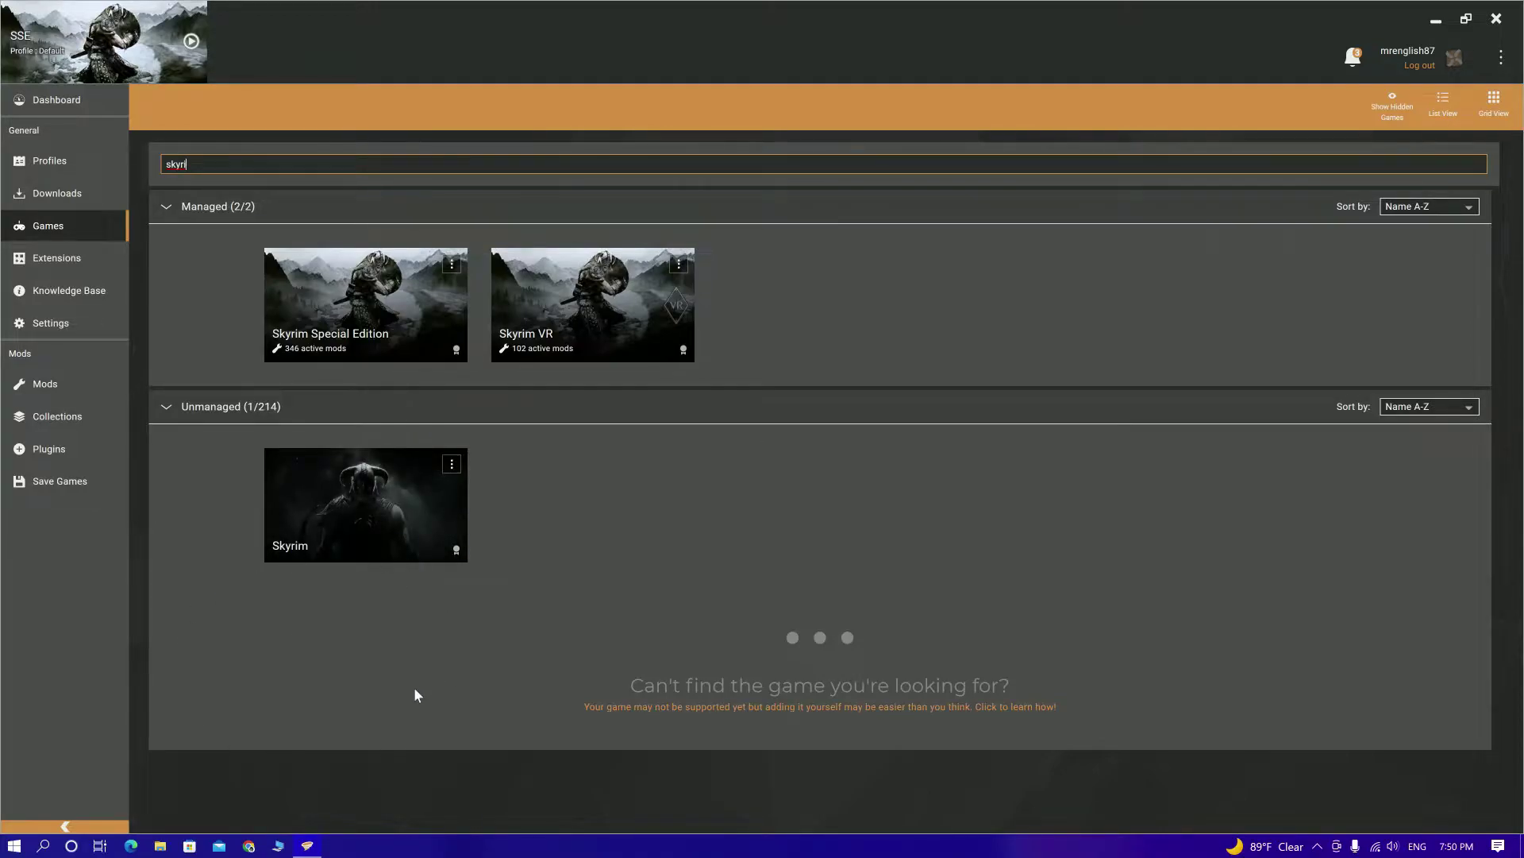
Step: Try to manage the undiscovered Skyrim game by setting its folder manually, cancelling the folder selection
{"action": "left_click", "coordinate": [366, 504]}
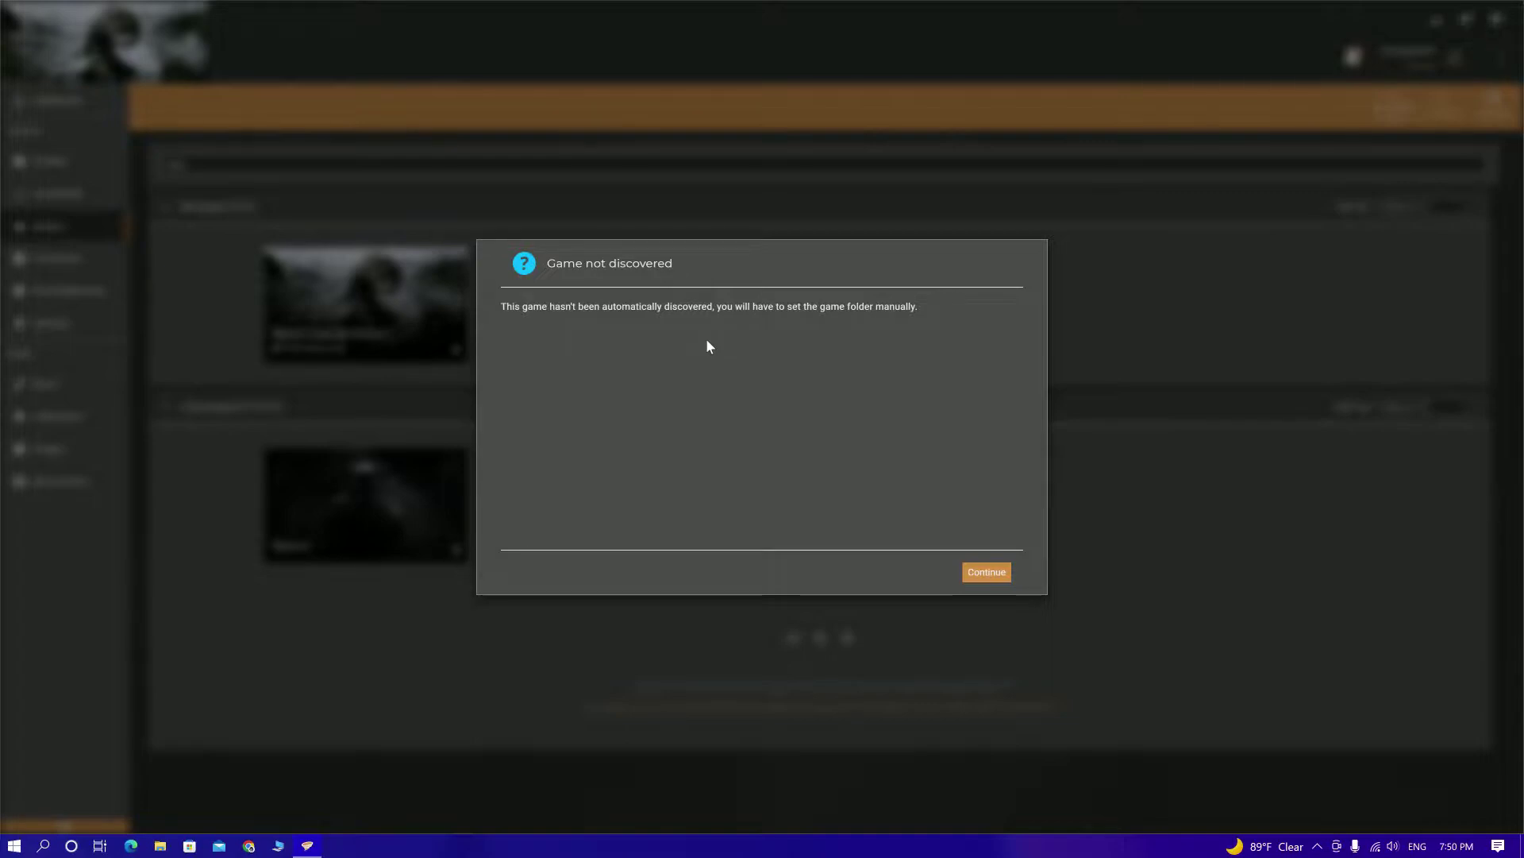
{"action": "left_click", "coordinate": [987, 571]}
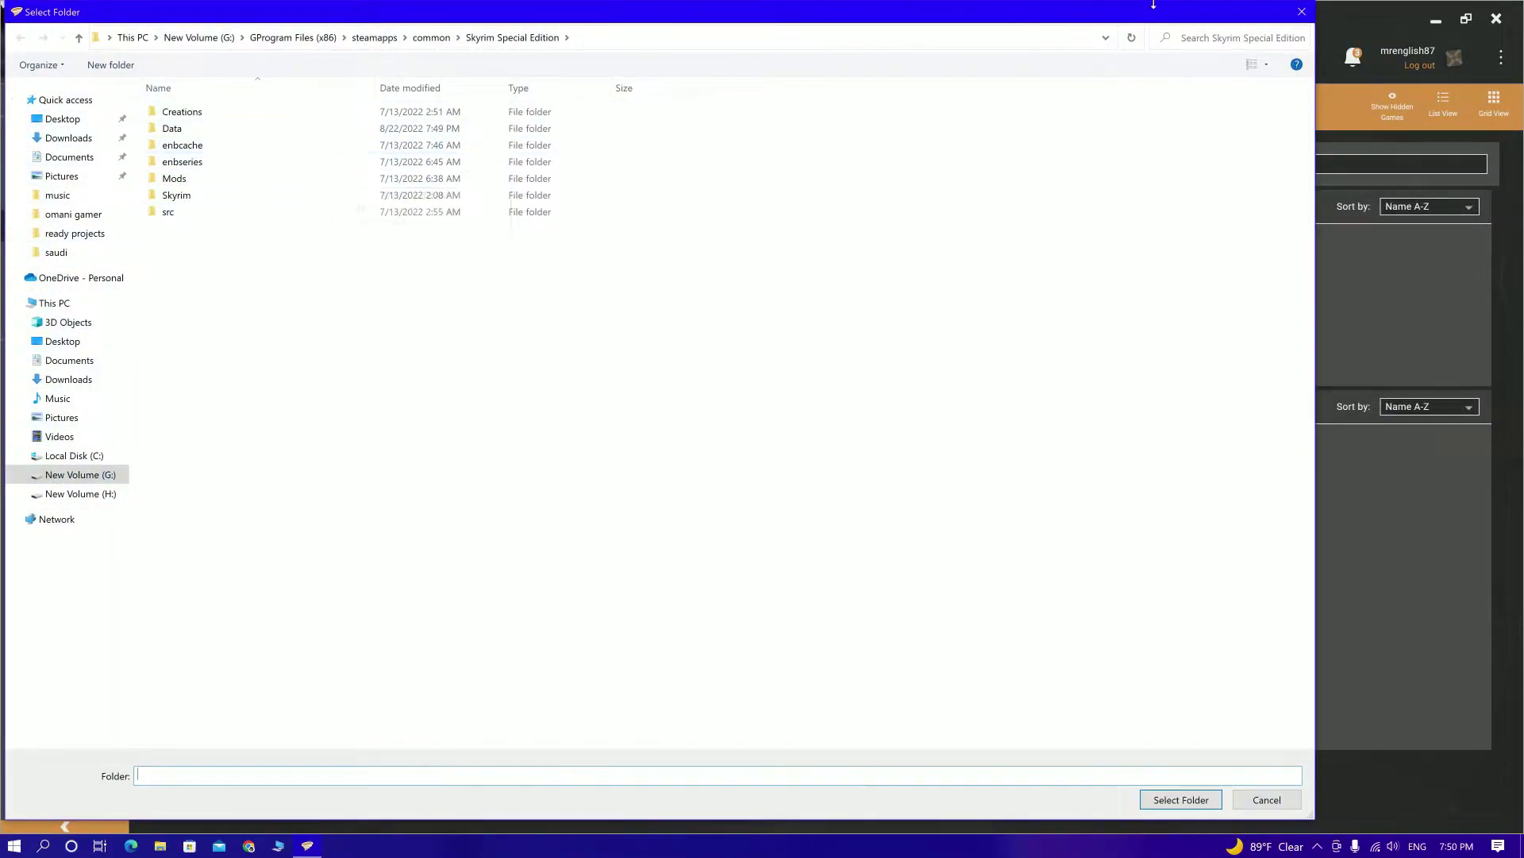
{"action": "left_click", "coordinate": [1303, 11]}
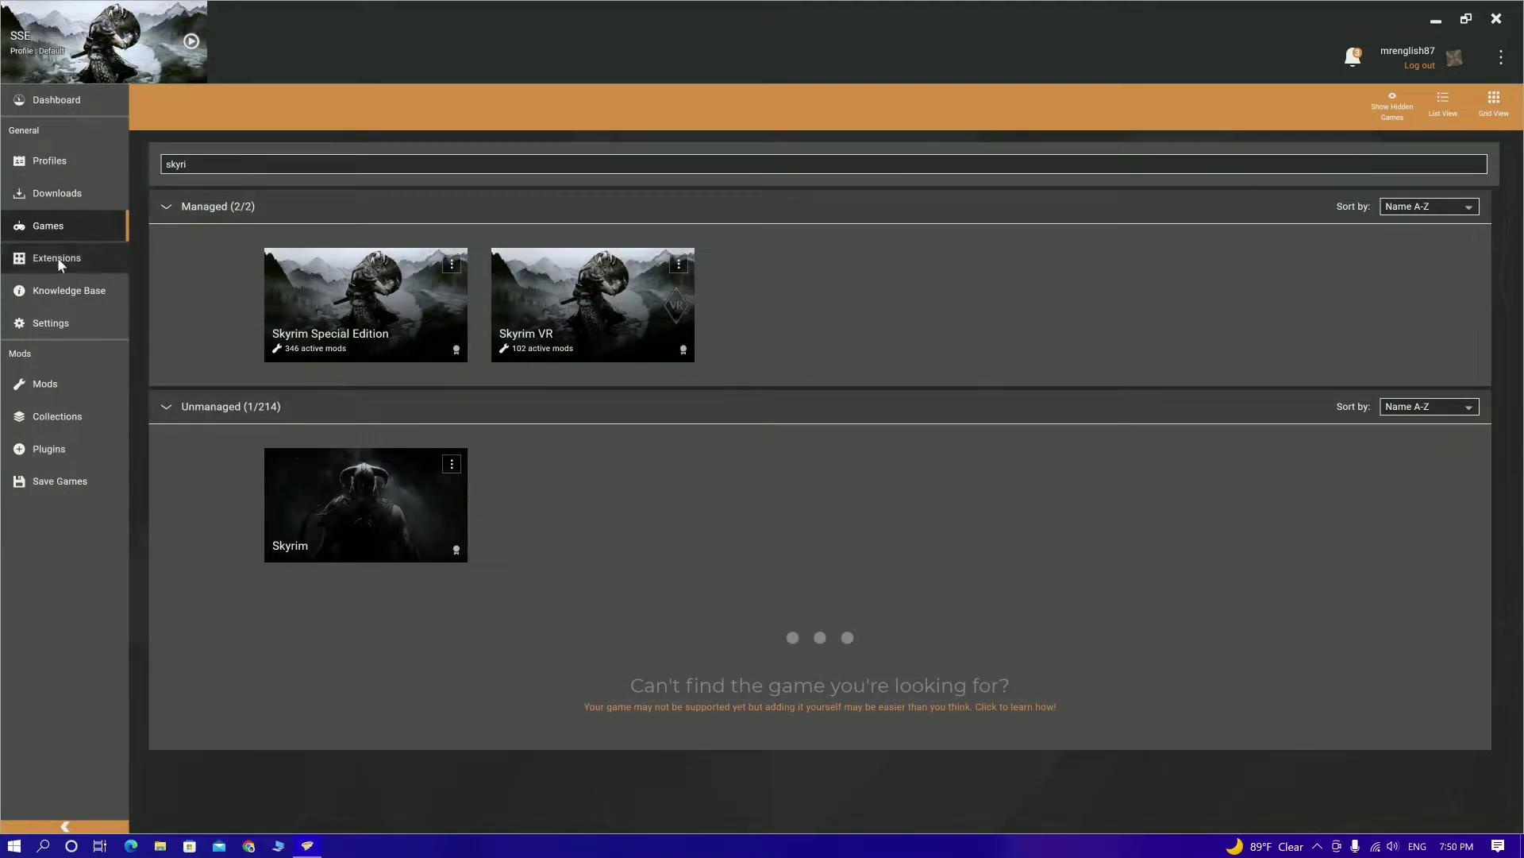
Step: Show the Skyrim Special Edition mod list and go to the Nexus Mods website to get more mods
{"action": "mouse_move", "coordinate": [416, 511]}
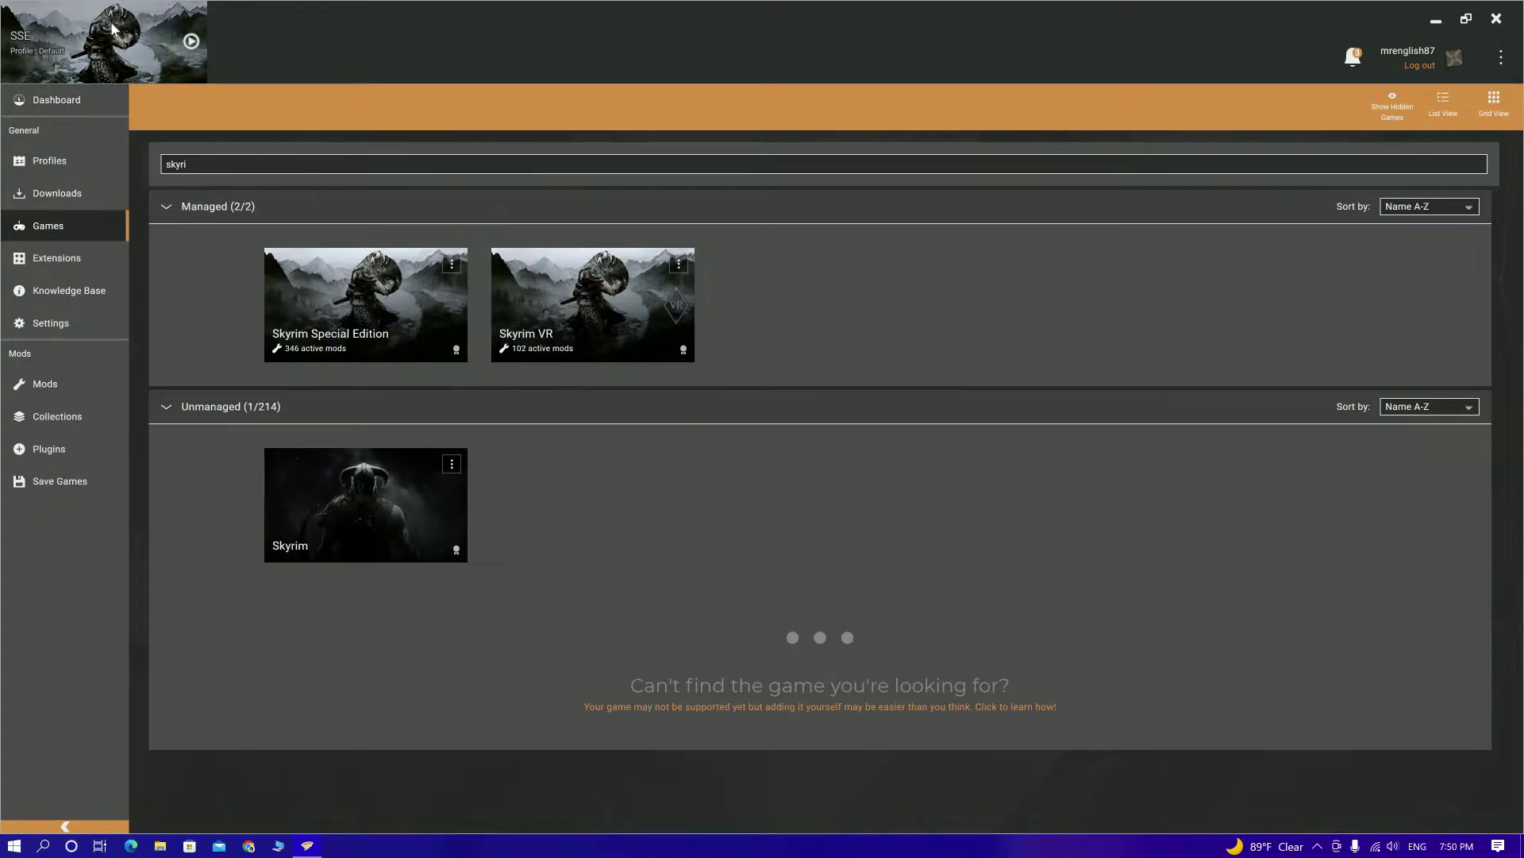
{"action": "left_click", "coordinate": [100, 103]}
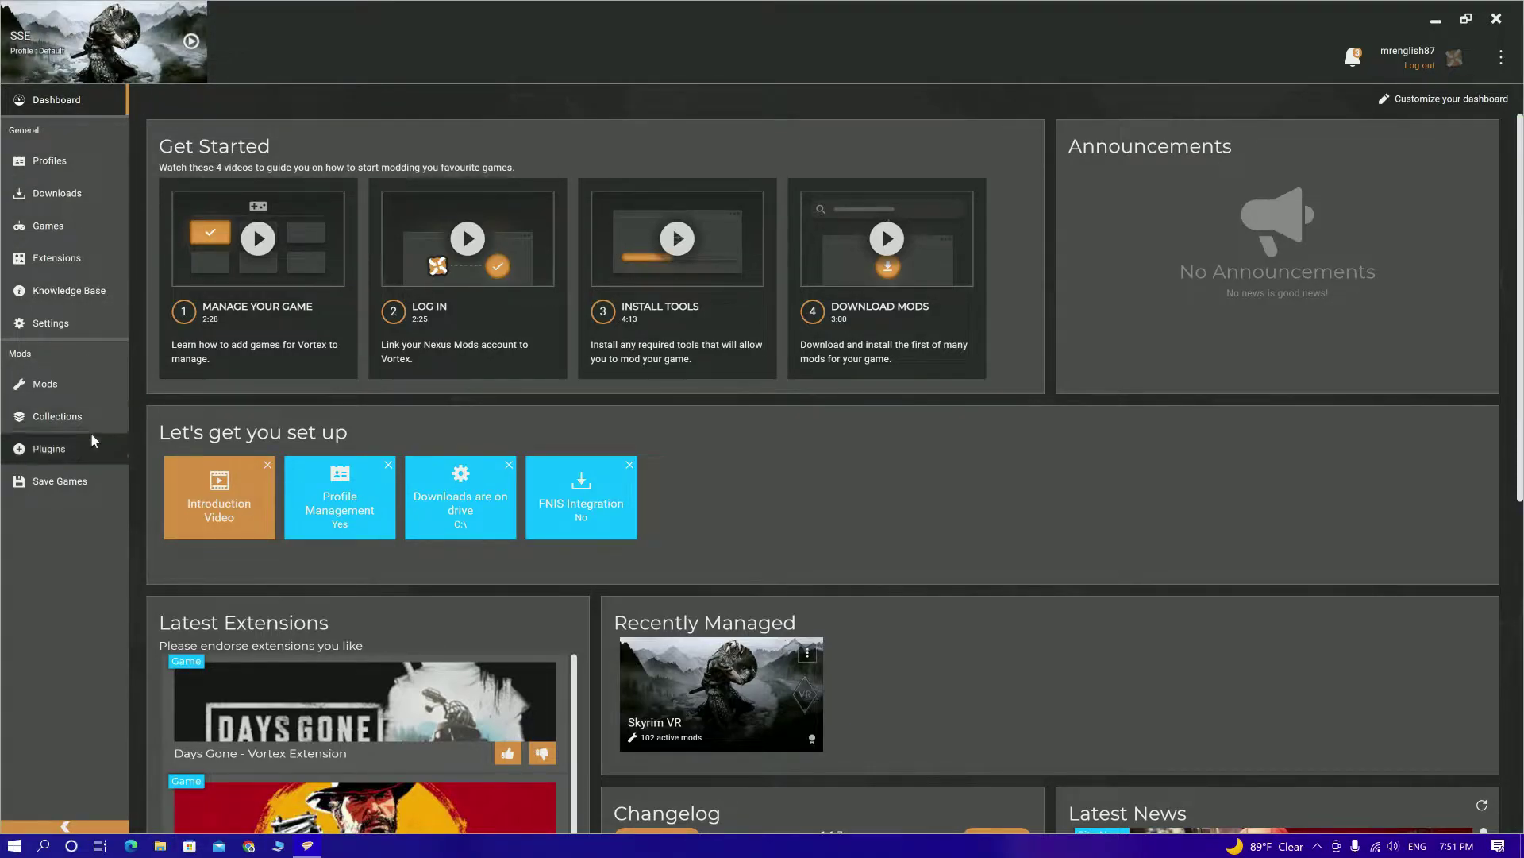
{"action": "left_click", "coordinate": [41, 387]}
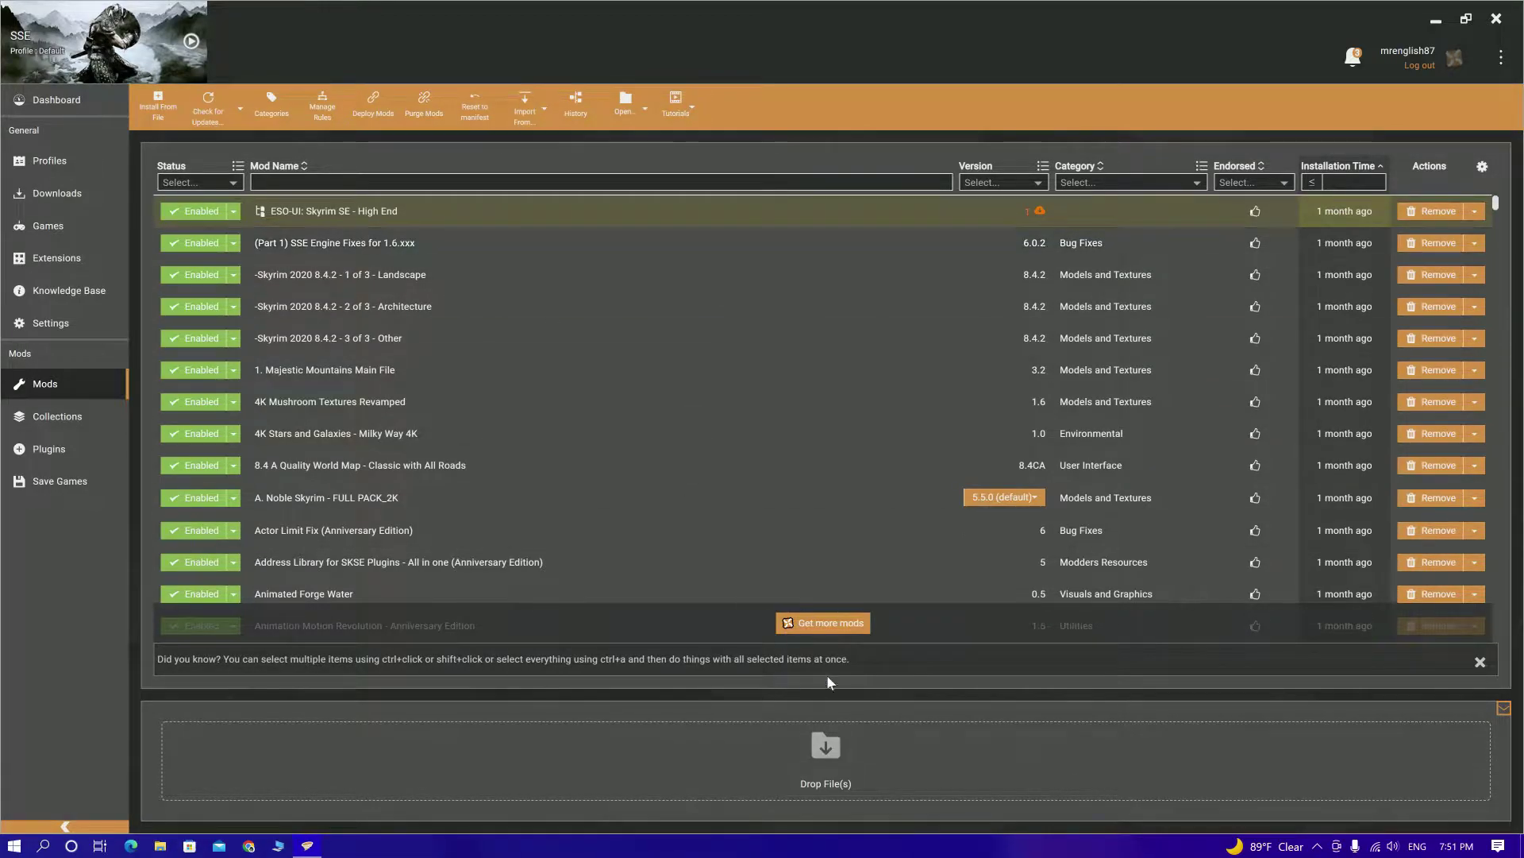
{"action": "left_click", "coordinate": [818, 632]}
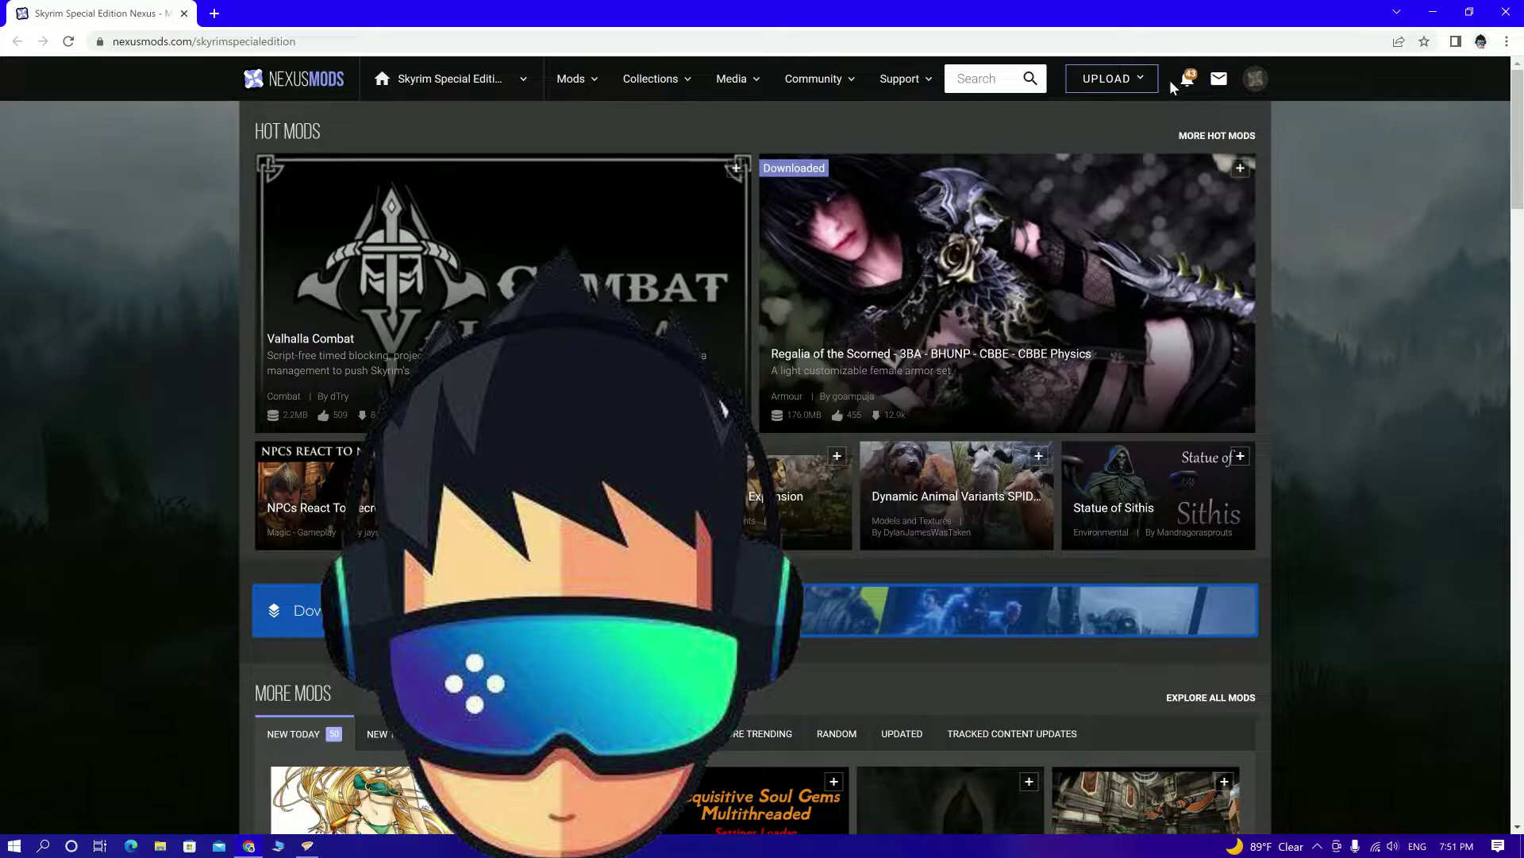
Step: Look through the hot mods, new mods and media on the Skyrim Special Edition home page
{"action": "scroll", "coordinate": [1399, 268], "scroll_direction": "down", "scroll_amount": 15}
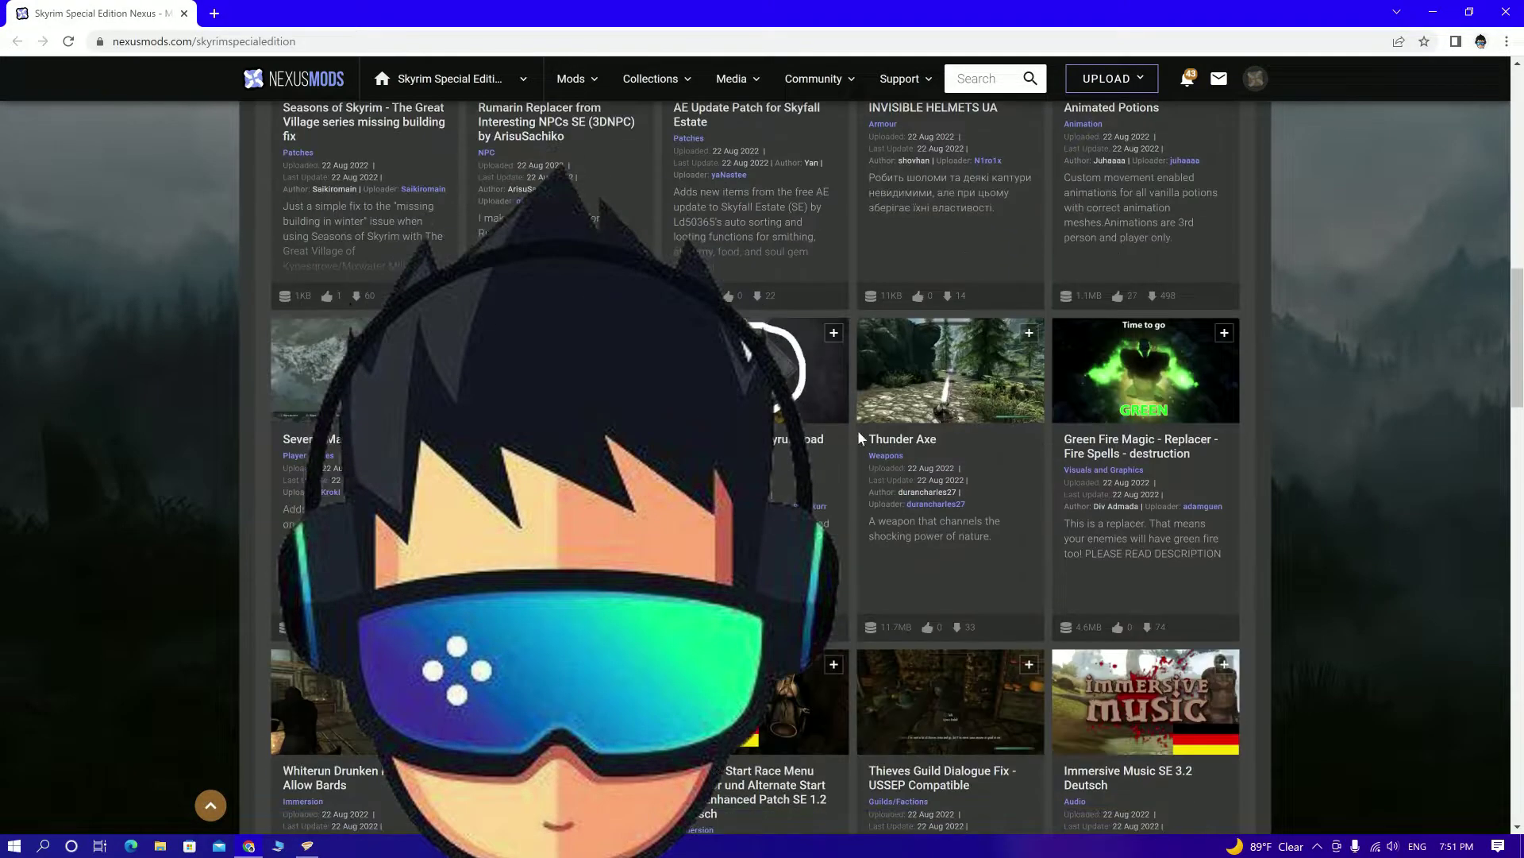
{"action": "scroll", "coordinate": [886, 416], "scroll_direction": "down", "scroll_amount": 8}
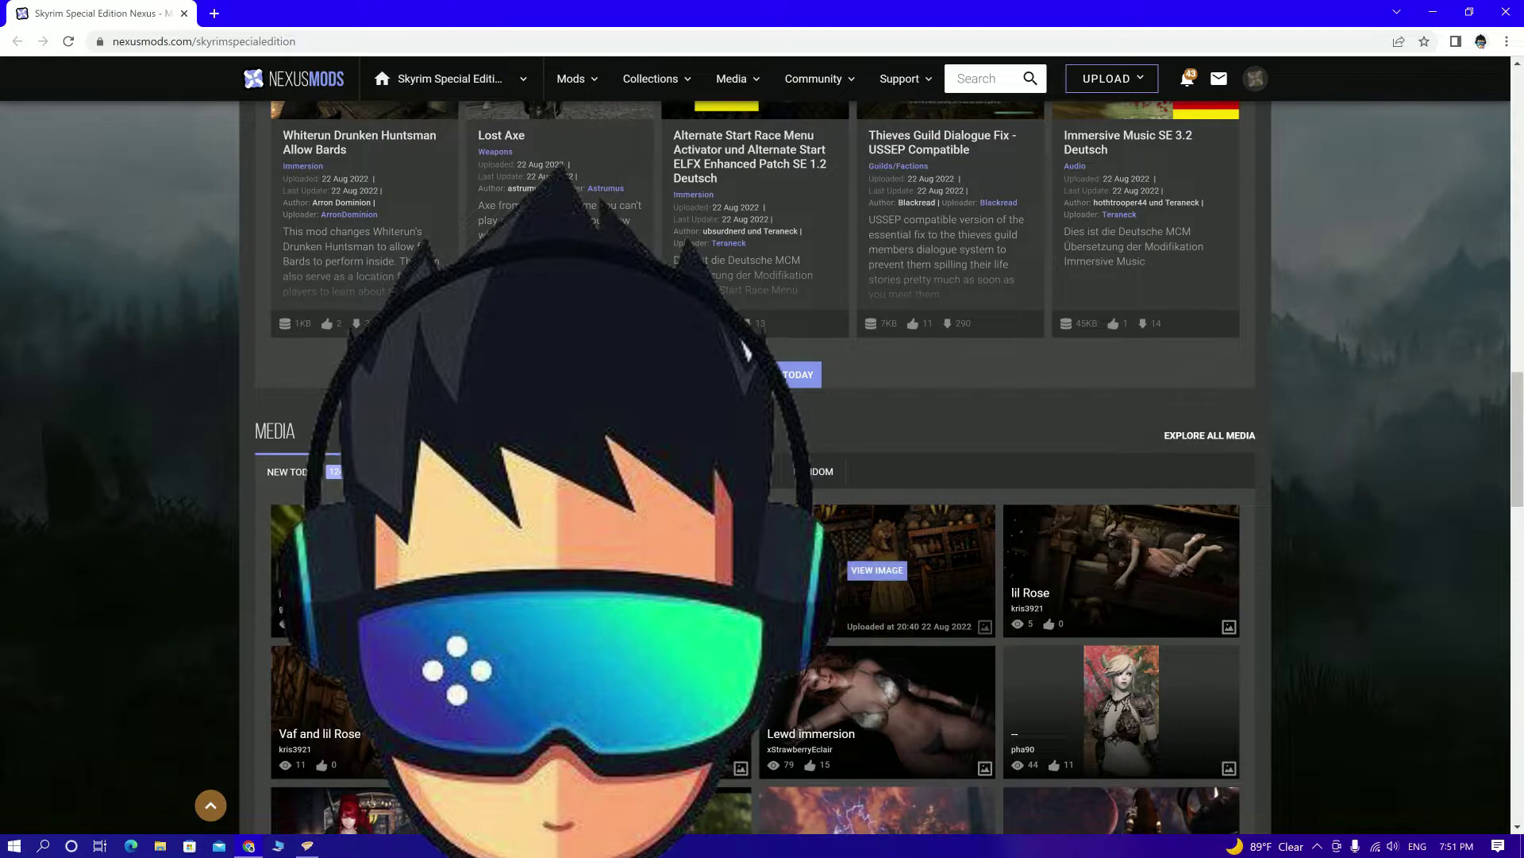
{"action": "scroll", "coordinate": [757, 511], "scroll_direction": "up", "scroll_amount": 20}
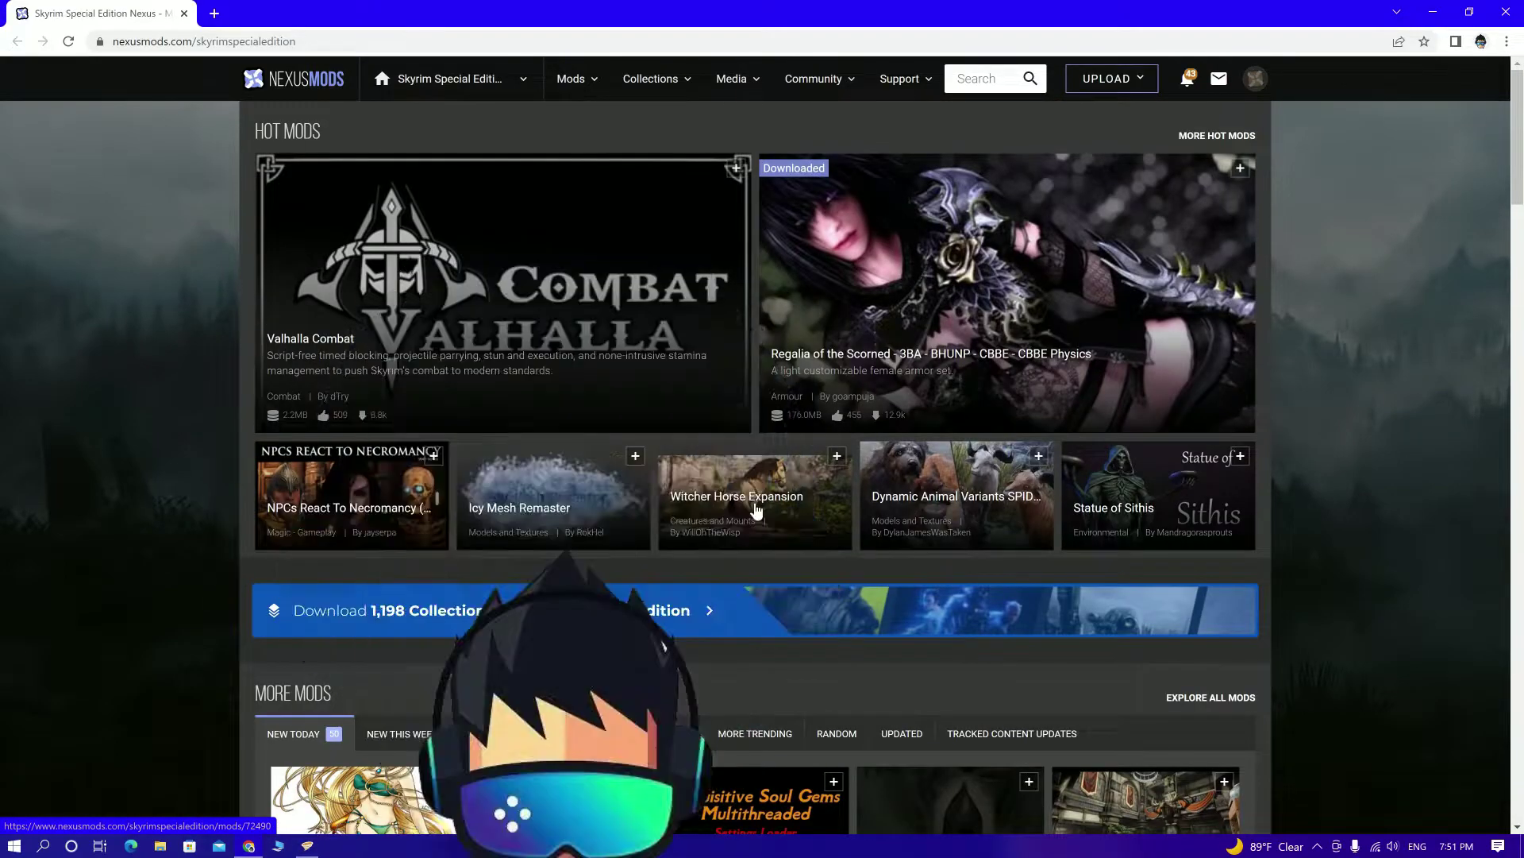
{"action": "left_click", "coordinate": [984, 79]}
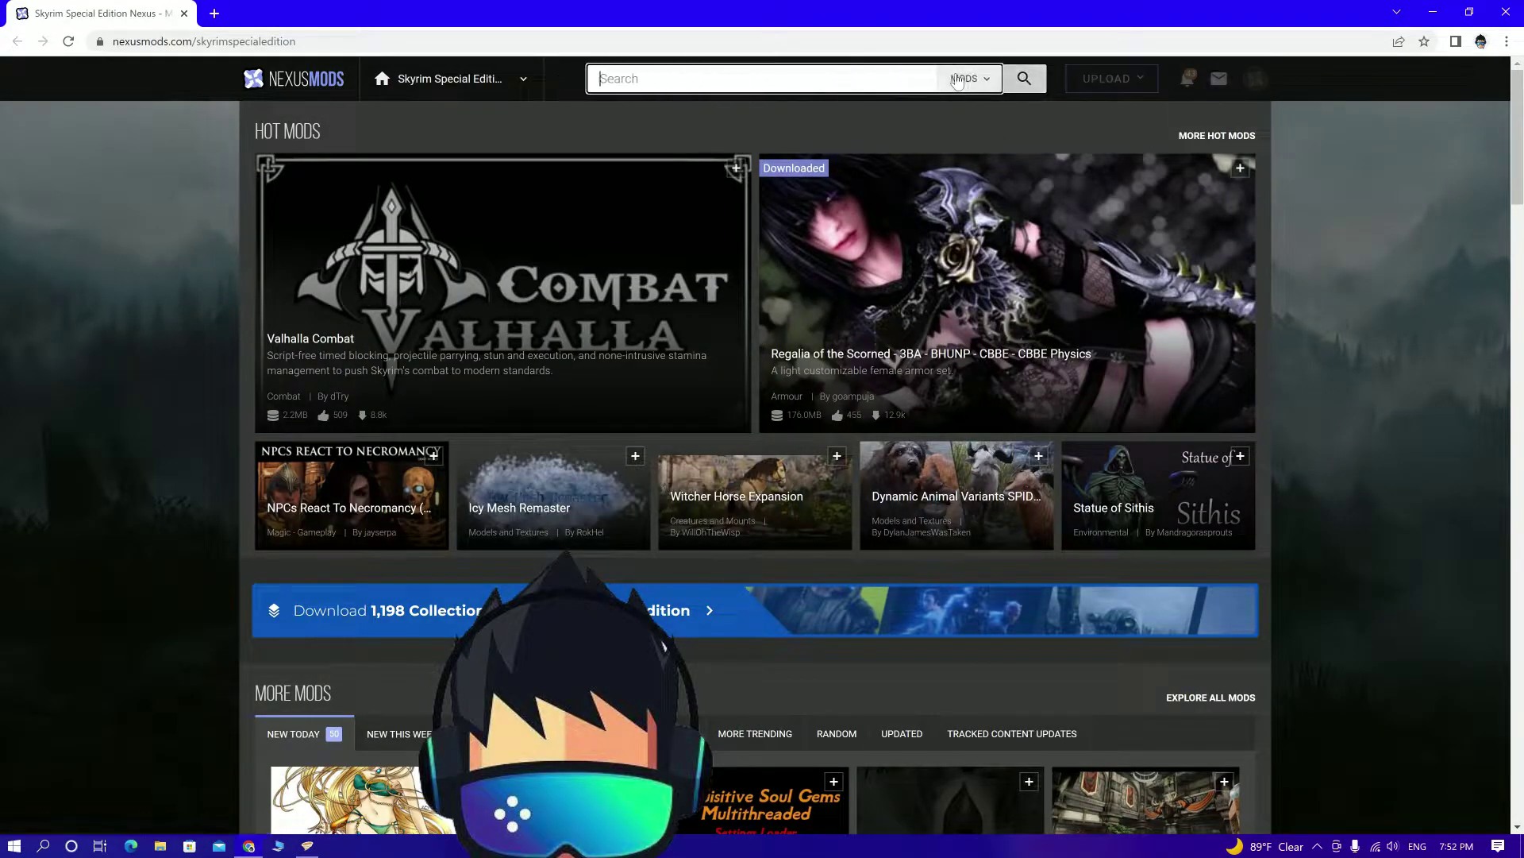
{"action": "left_click", "coordinate": [1221, 86]}
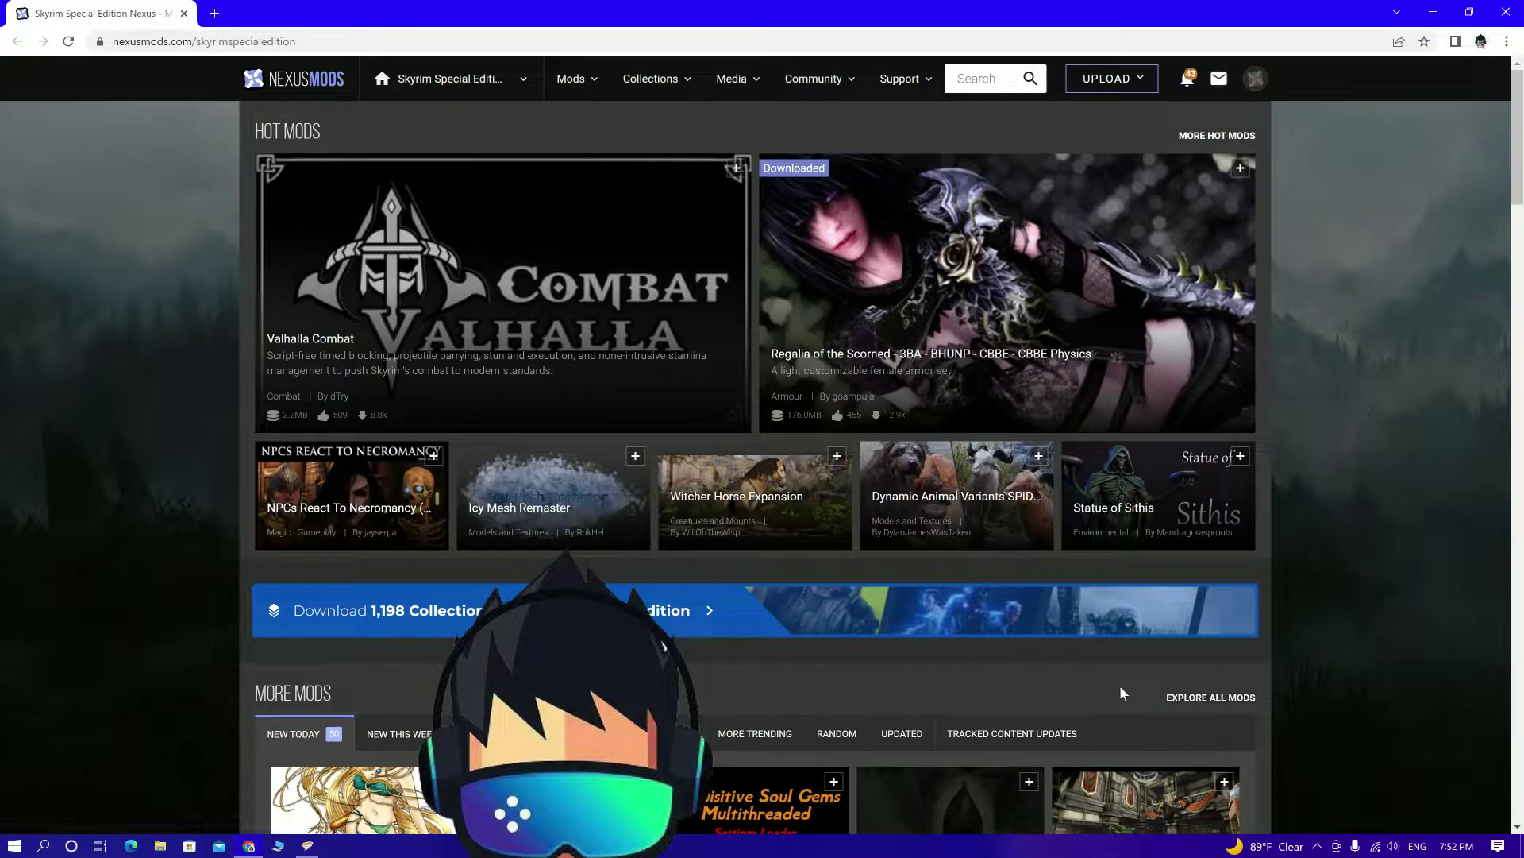
Step: Open the full mod catalogue and view the Seasons of Skyrim Great Village missing building fix page before returning to the catalogue
{"action": "left_click", "coordinate": [1164, 702]}
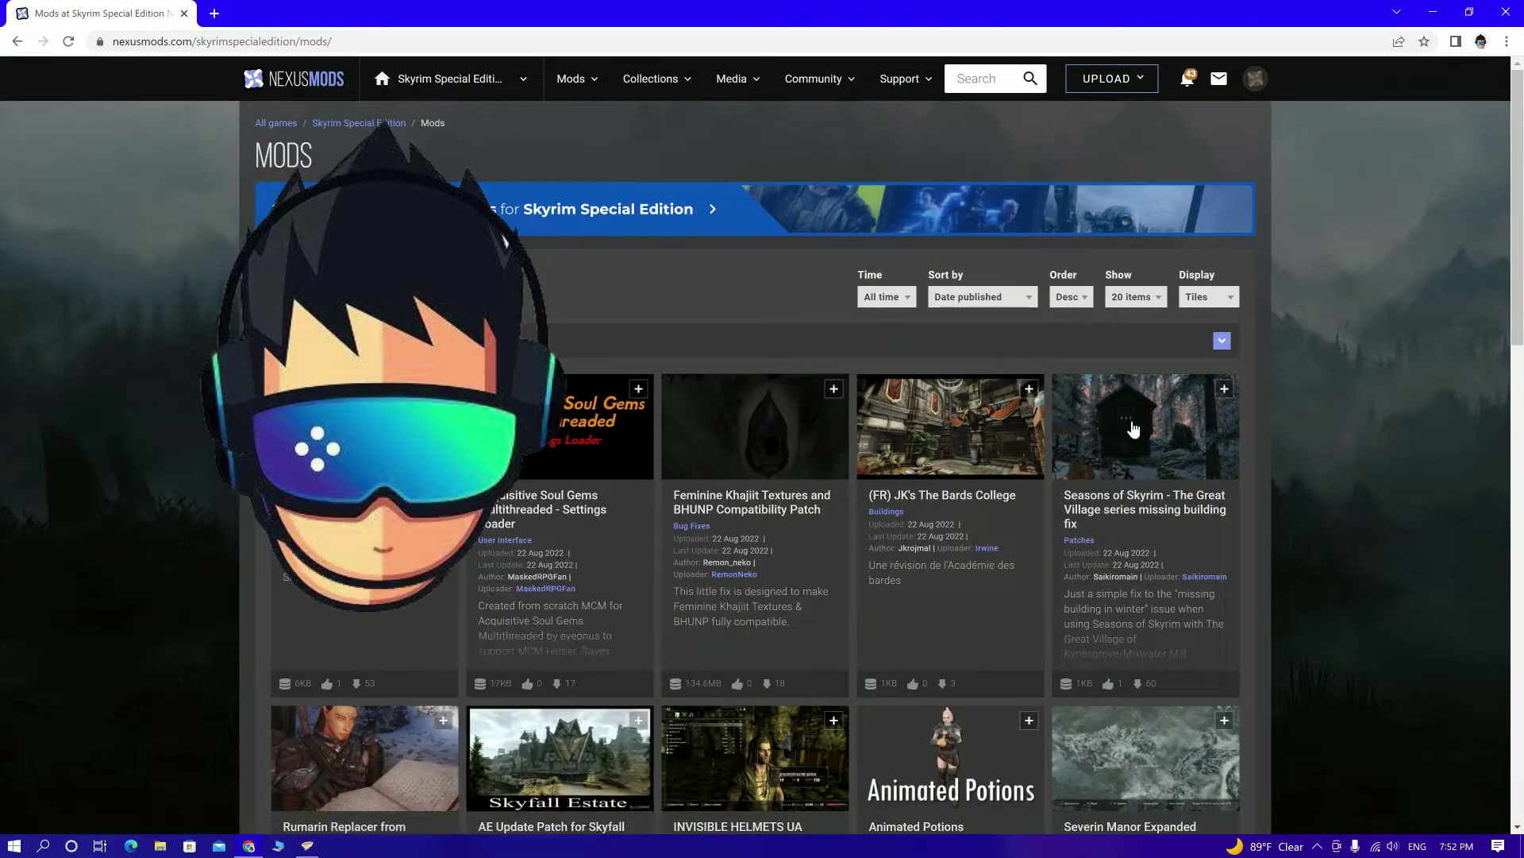
{"action": "left_click", "coordinate": [1132, 426]}
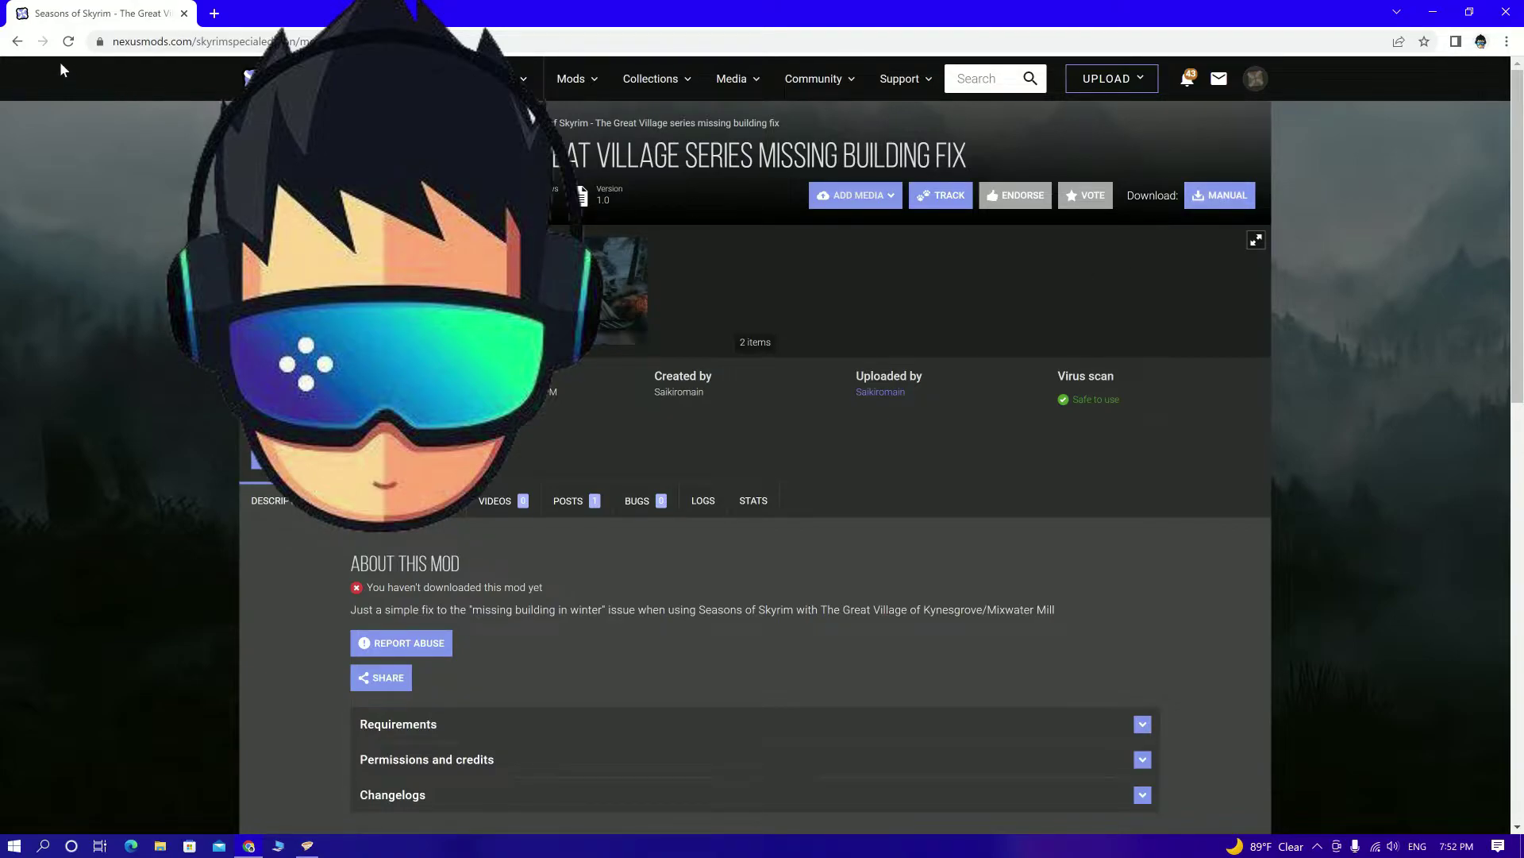
{"action": "left_click", "coordinate": [15, 42]}
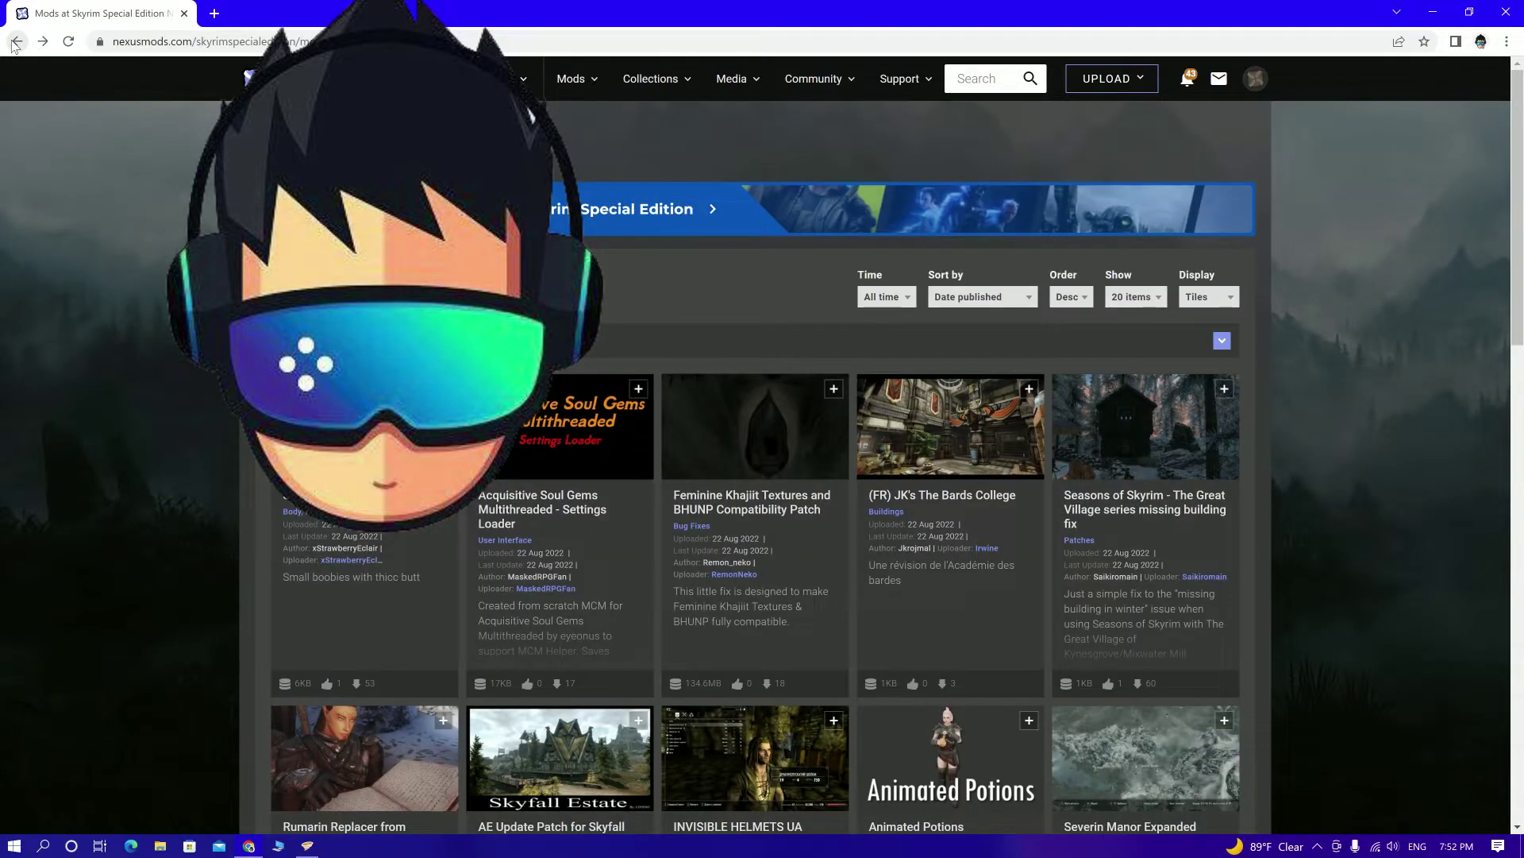
Step: Find the INVISIBLE HELMETS UA mod in the catalogue and download it through Vortex
{"action": "scroll", "coordinate": [647, 347], "scroll_direction": "down", "scroll_amount": 5}
{"action": "scroll", "coordinate": [647, 347], "scroll_direction": "down", "scroll_amount": 3}
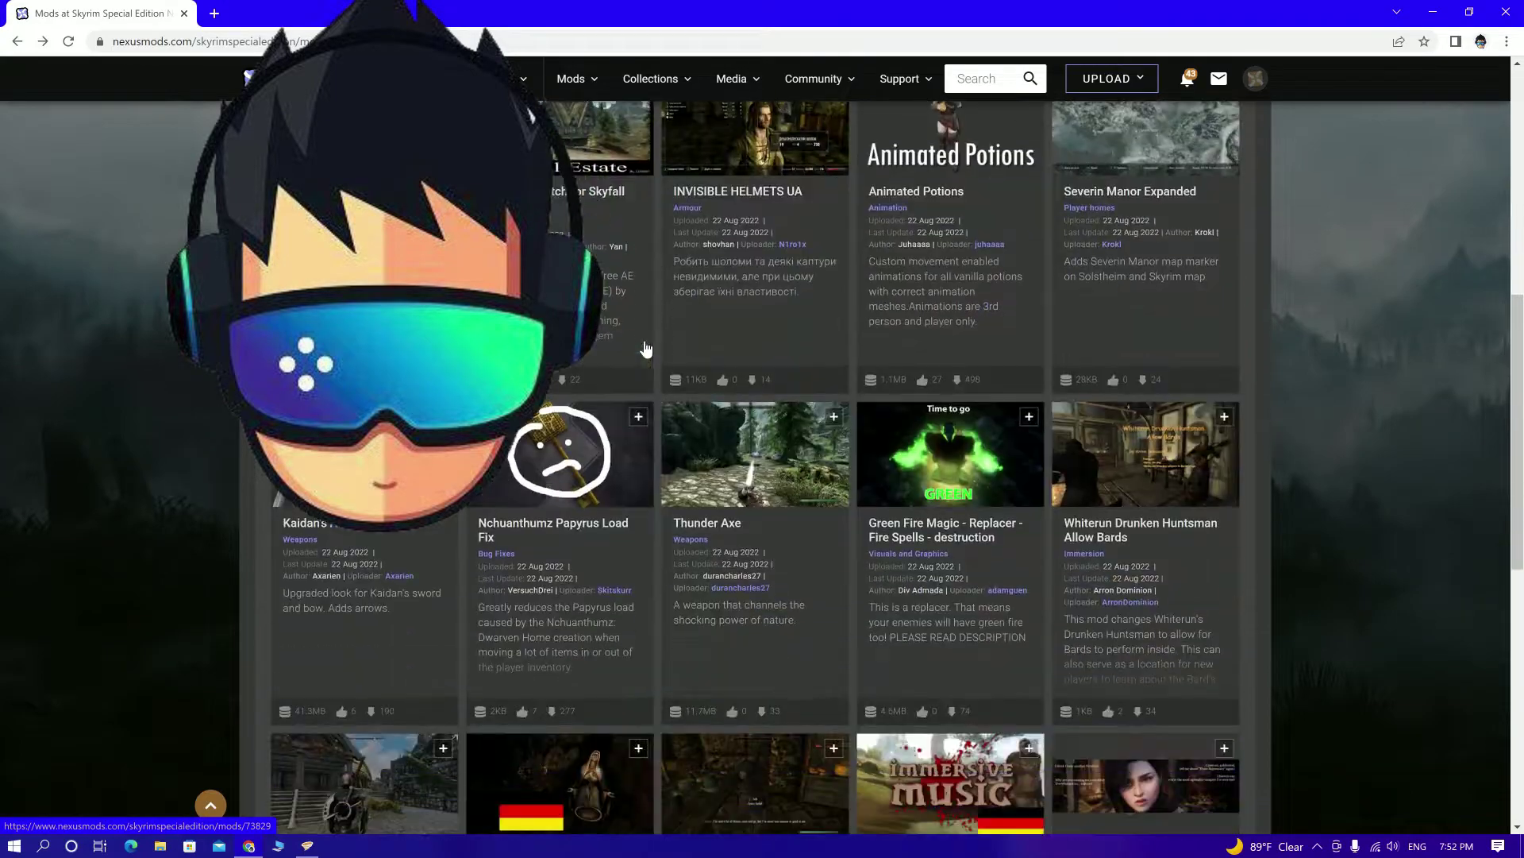
{"action": "scroll", "coordinate": [607, 327], "scroll_direction": "up", "scroll_amount": 6}
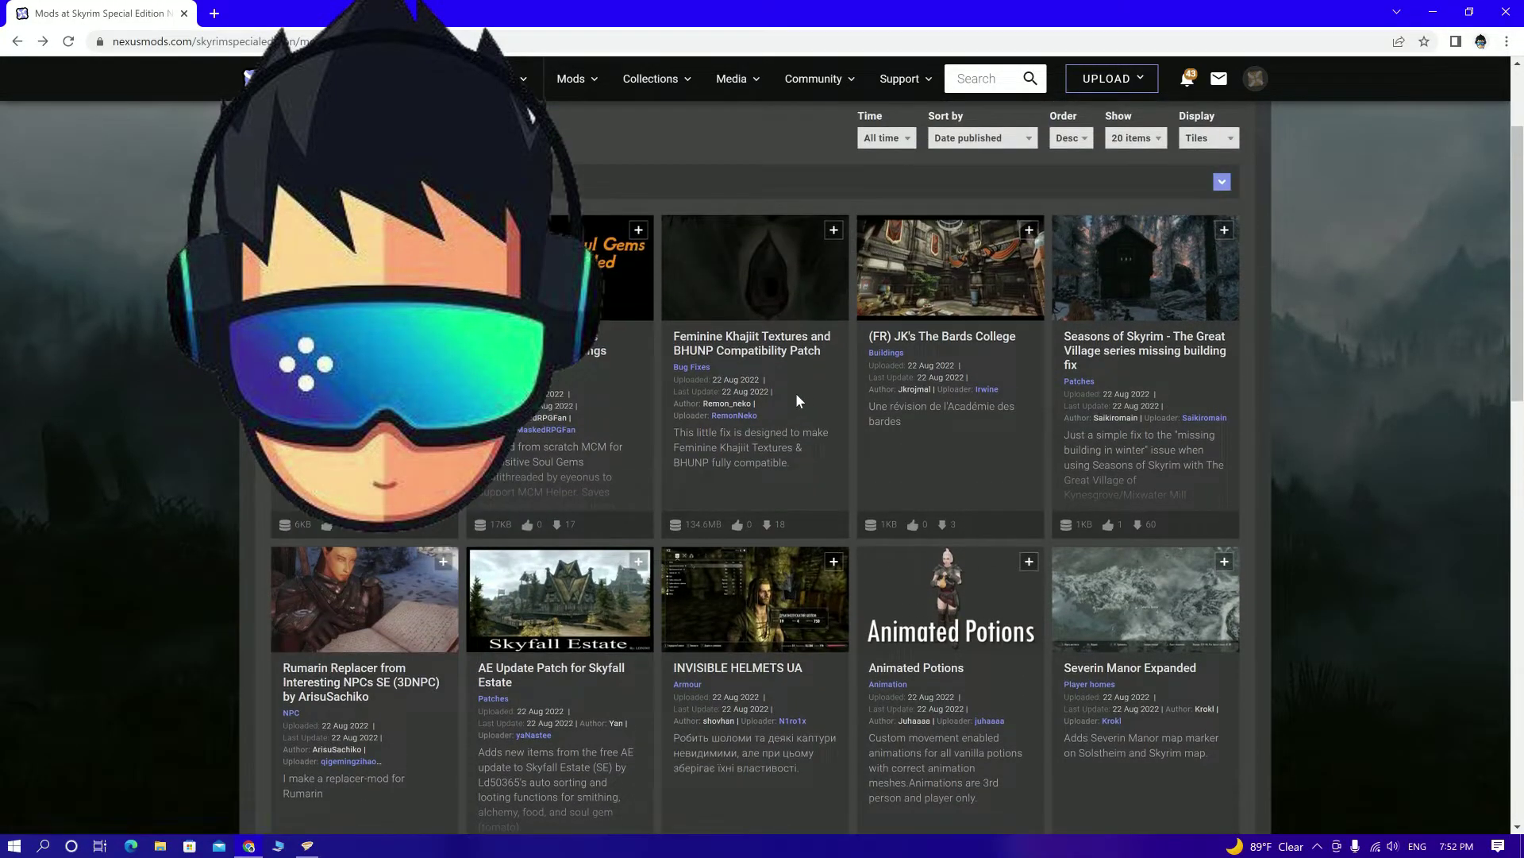
{"action": "scroll", "coordinate": [796, 393], "scroll_direction": "down", "scroll_amount": 3}
{"action": "left_click", "coordinate": [770, 364]}
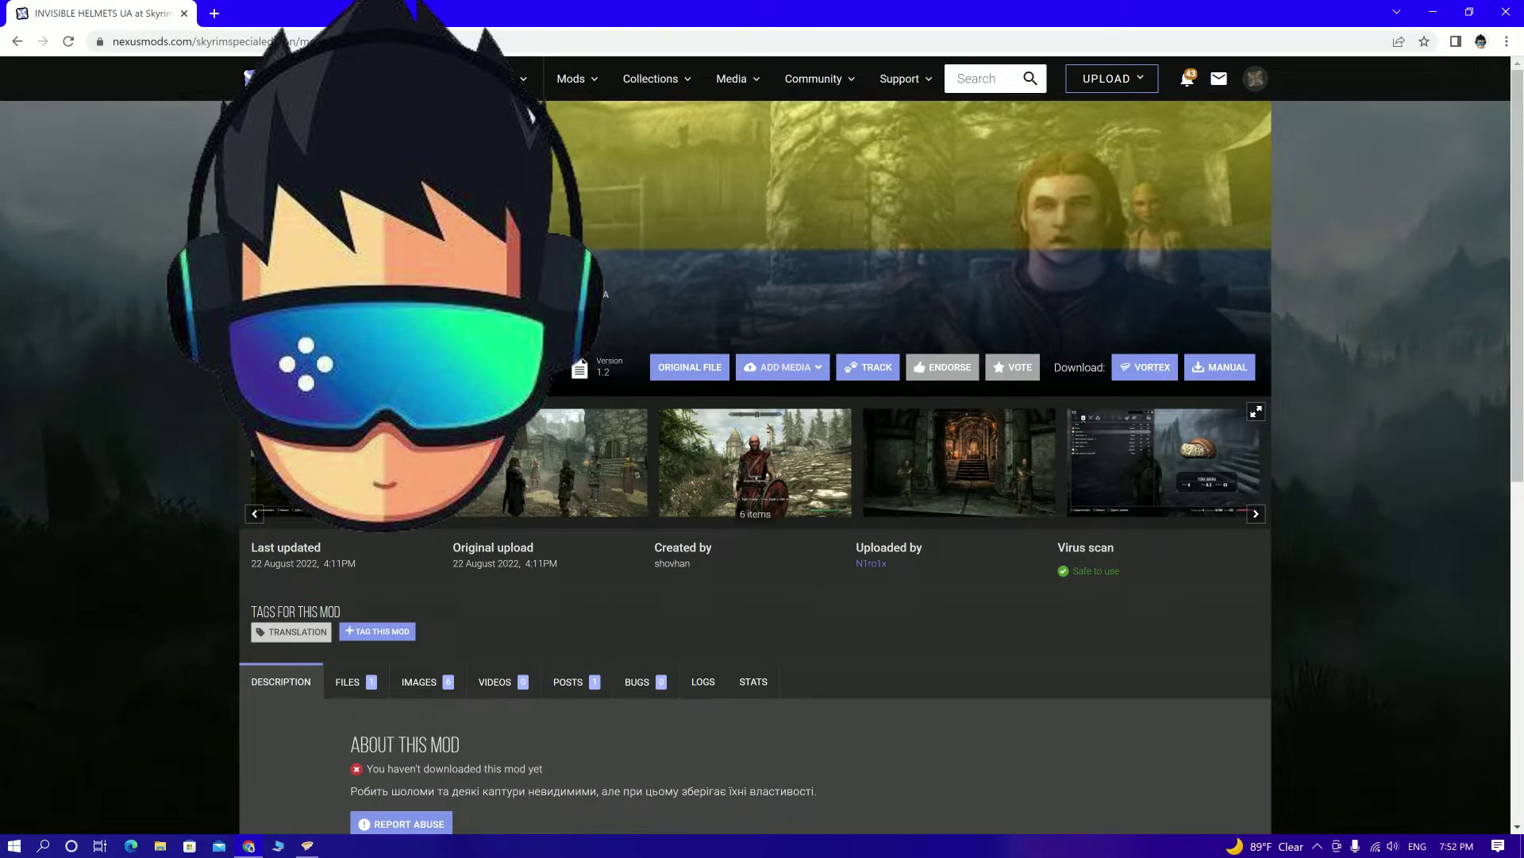
{"action": "left_click", "coordinate": [1149, 370]}
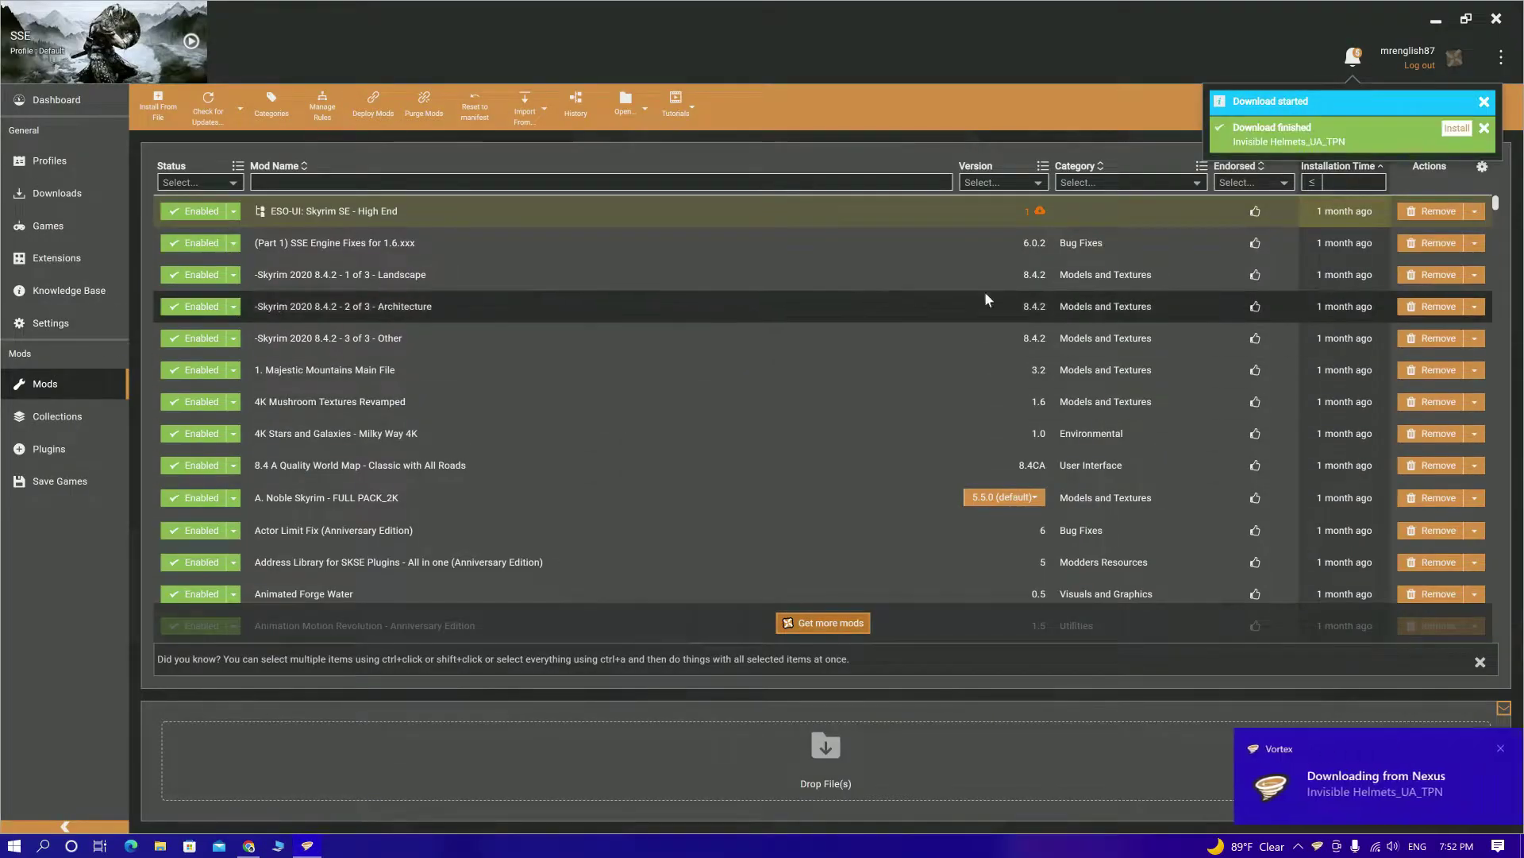
Step: Install the downloaded Invisible Helmets_UA_TPN mod and enable it
{"action": "left_click", "coordinate": [1465, 100]}
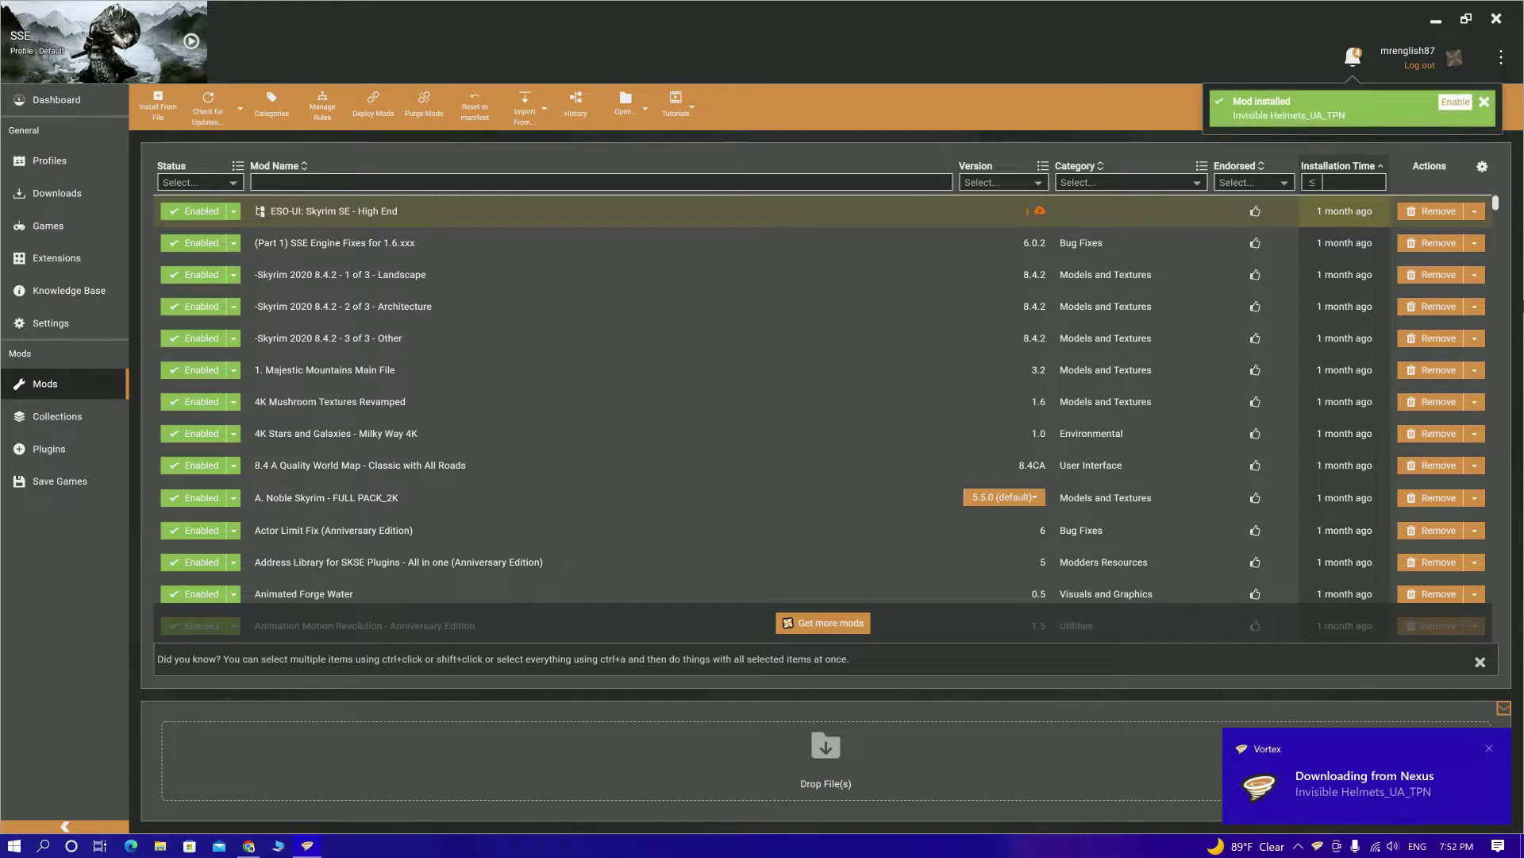
{"action": "left_click", "coordinate": [1459, 102]}
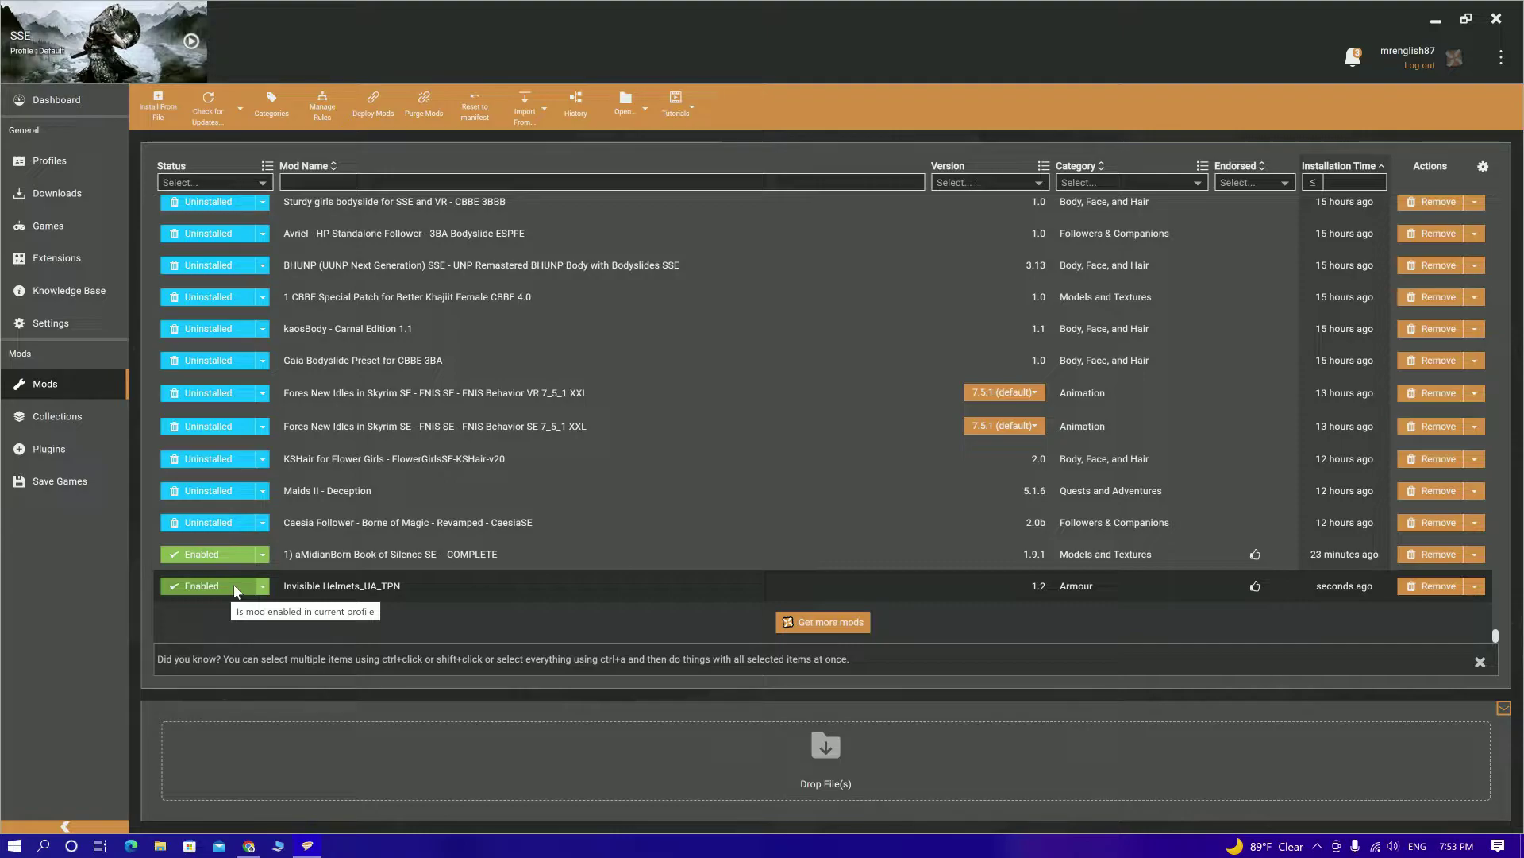
Step: Disable the Invisible Helmets_UA_TPN mod and look back through the installed mods
{"action": "left_click", "coordinate": [236, 590]}
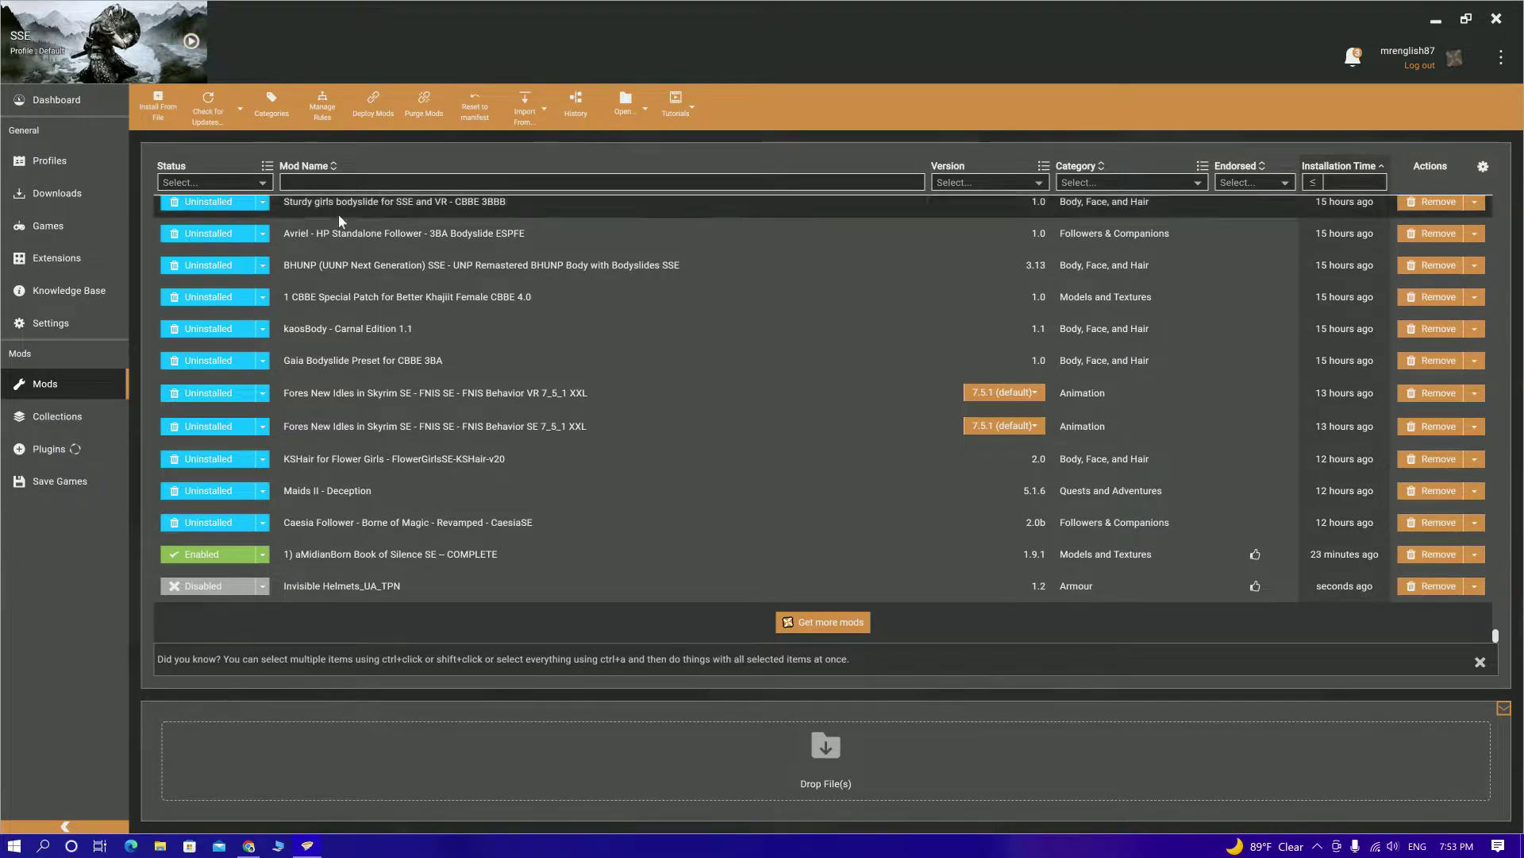
{"action": "scroll", "coordinate": [373, 260], "scroll_direction": "up", "scroll_amount": 8}
{"action": "scroll", "coordinate": [378, 242], "scroll_direction": "up", "scroll_amount": 15}
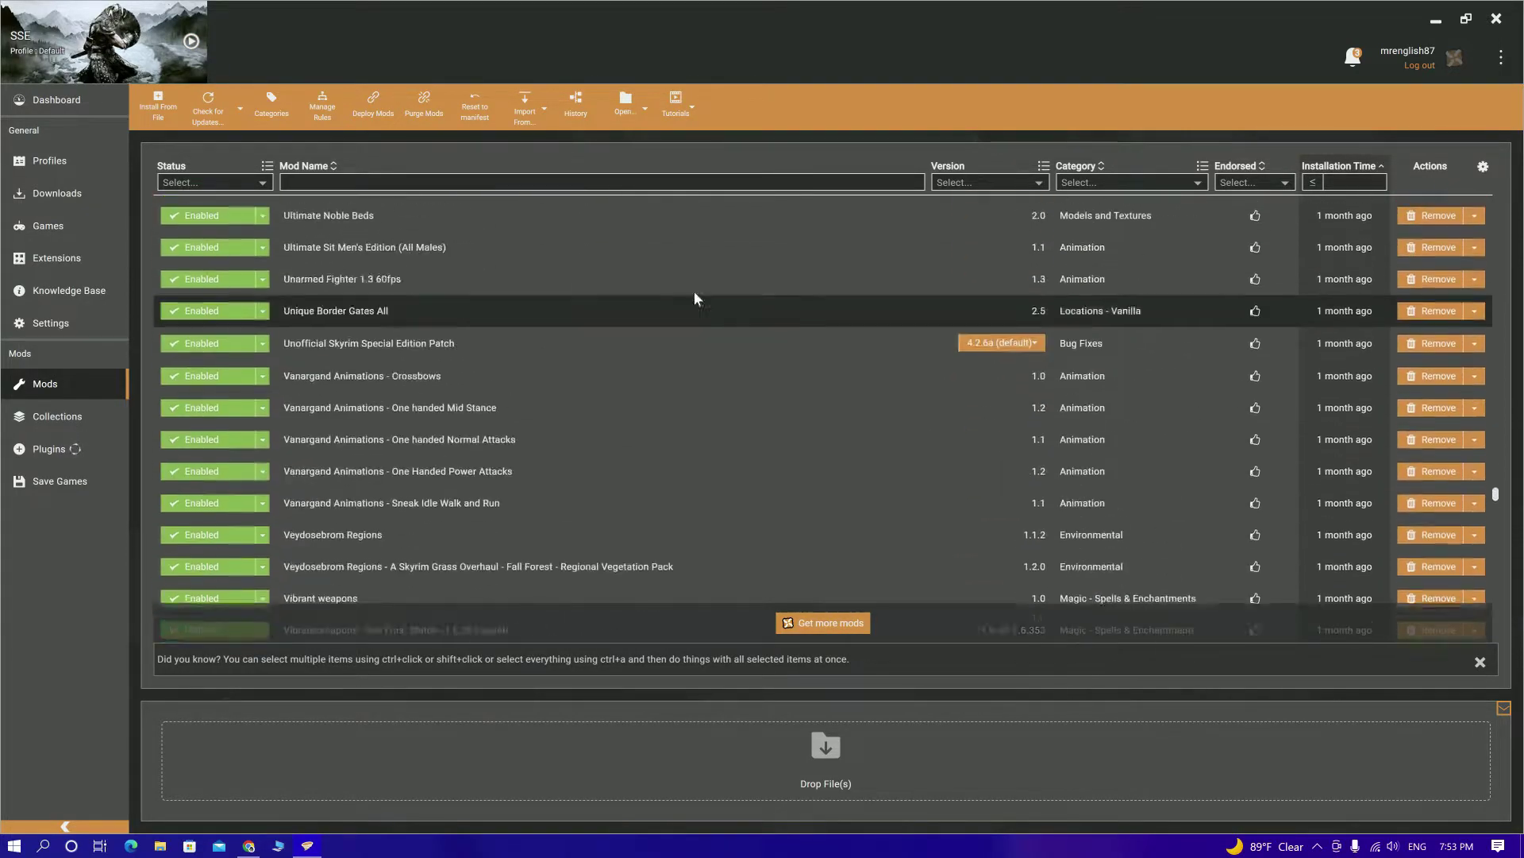
{"action": "left_click_drag", "start_coordinate": [1496, 492], "coordinate": [1497, 195]}
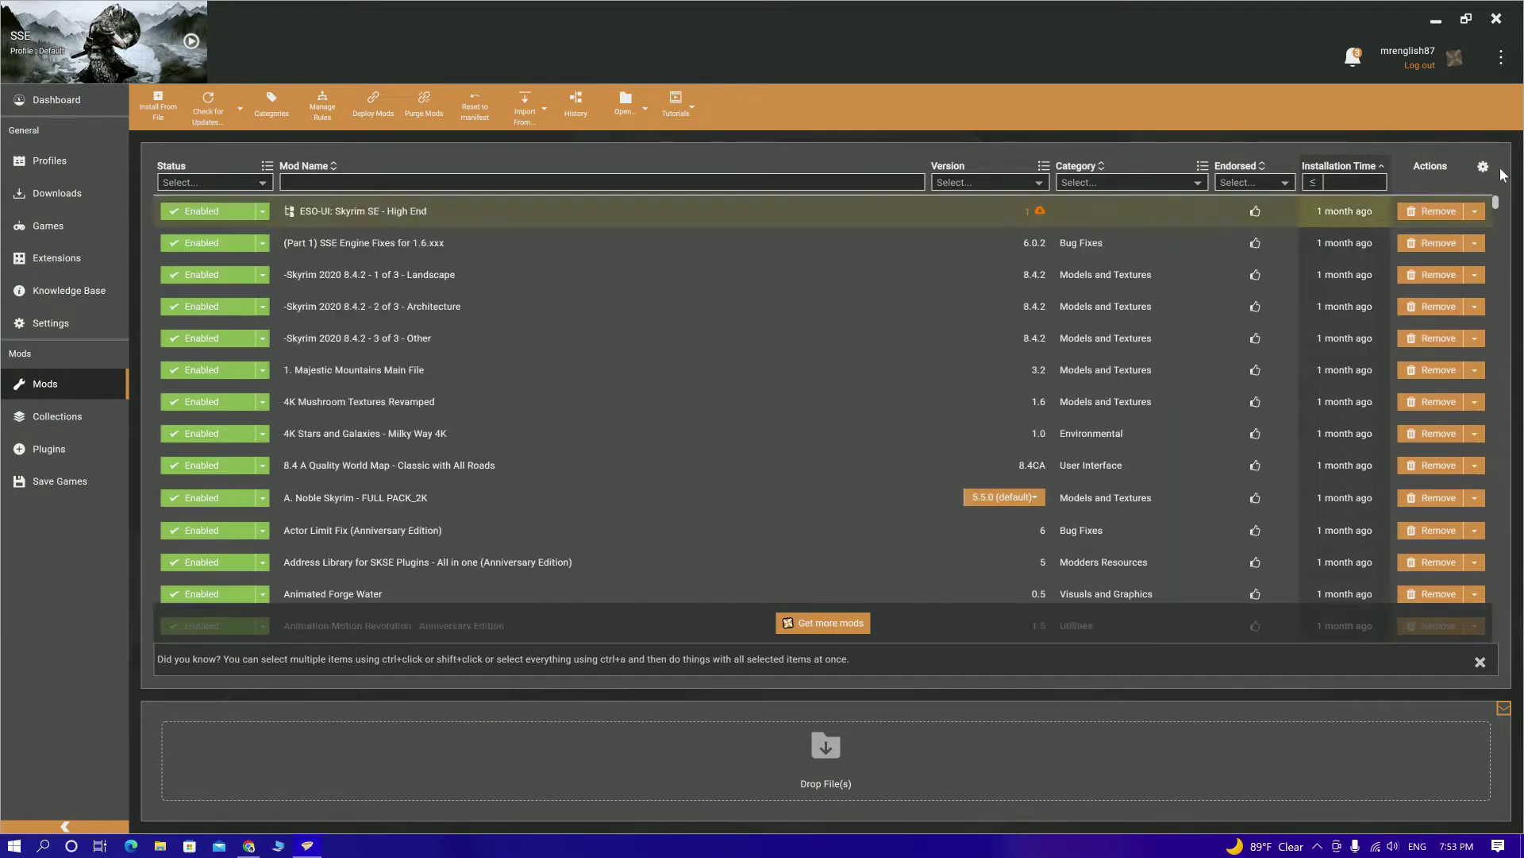
{"action": "scroll", "coordinate": [1457, 278], "scroll_direction": "down", "scroll_amount": 3}
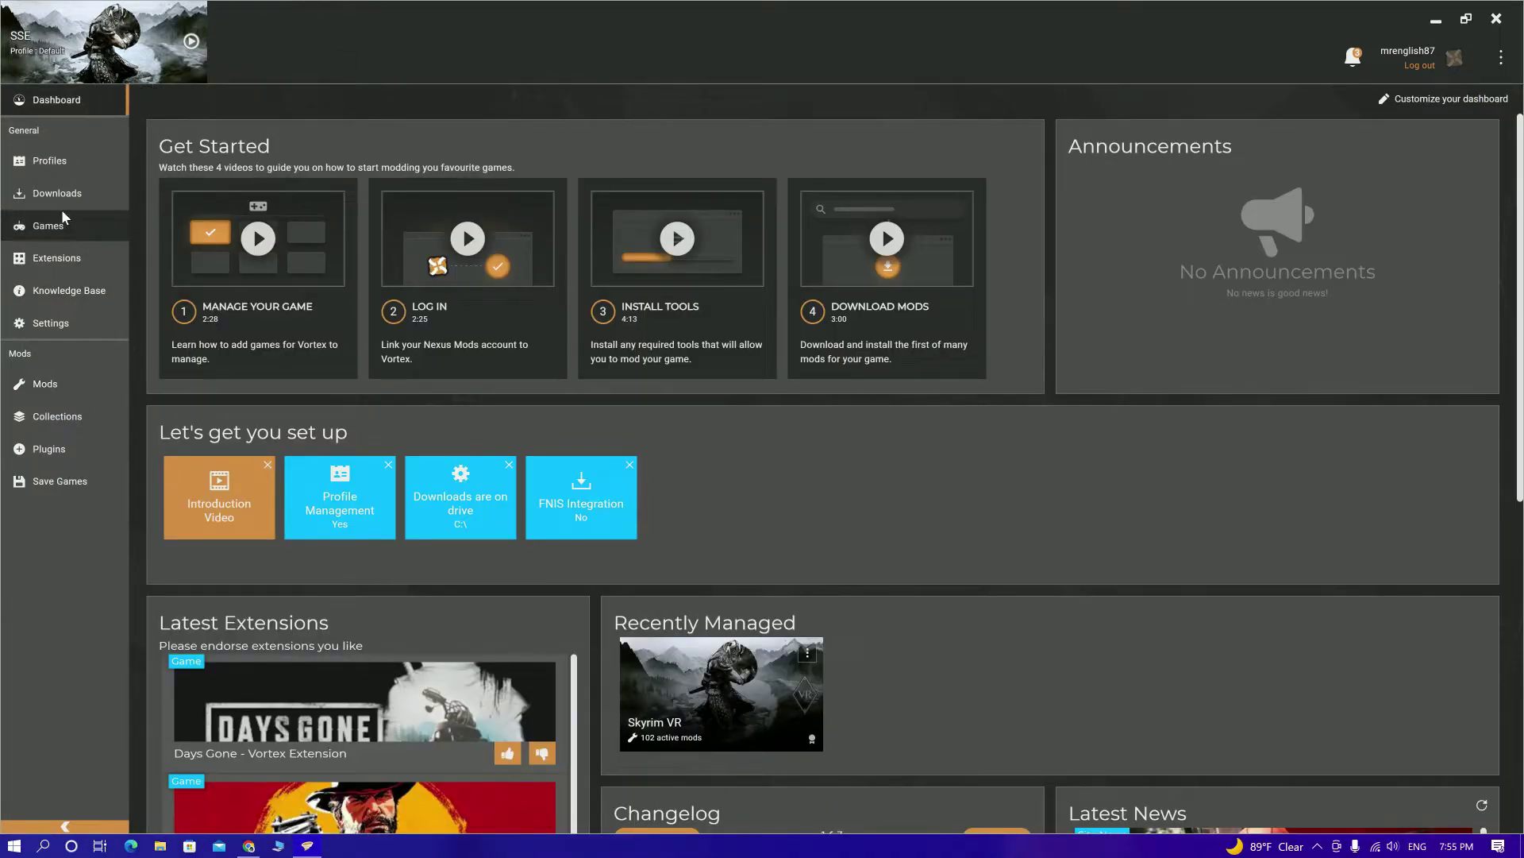
Step: Open the games overview and look through the managed and unmanaged games that can be modded
{"action": "left_click", "coordinate": [62, 228]}
{"action": "scroll", "coordinate": [650, 469], "scroll_direction": "down", "scroll_amount": 15}
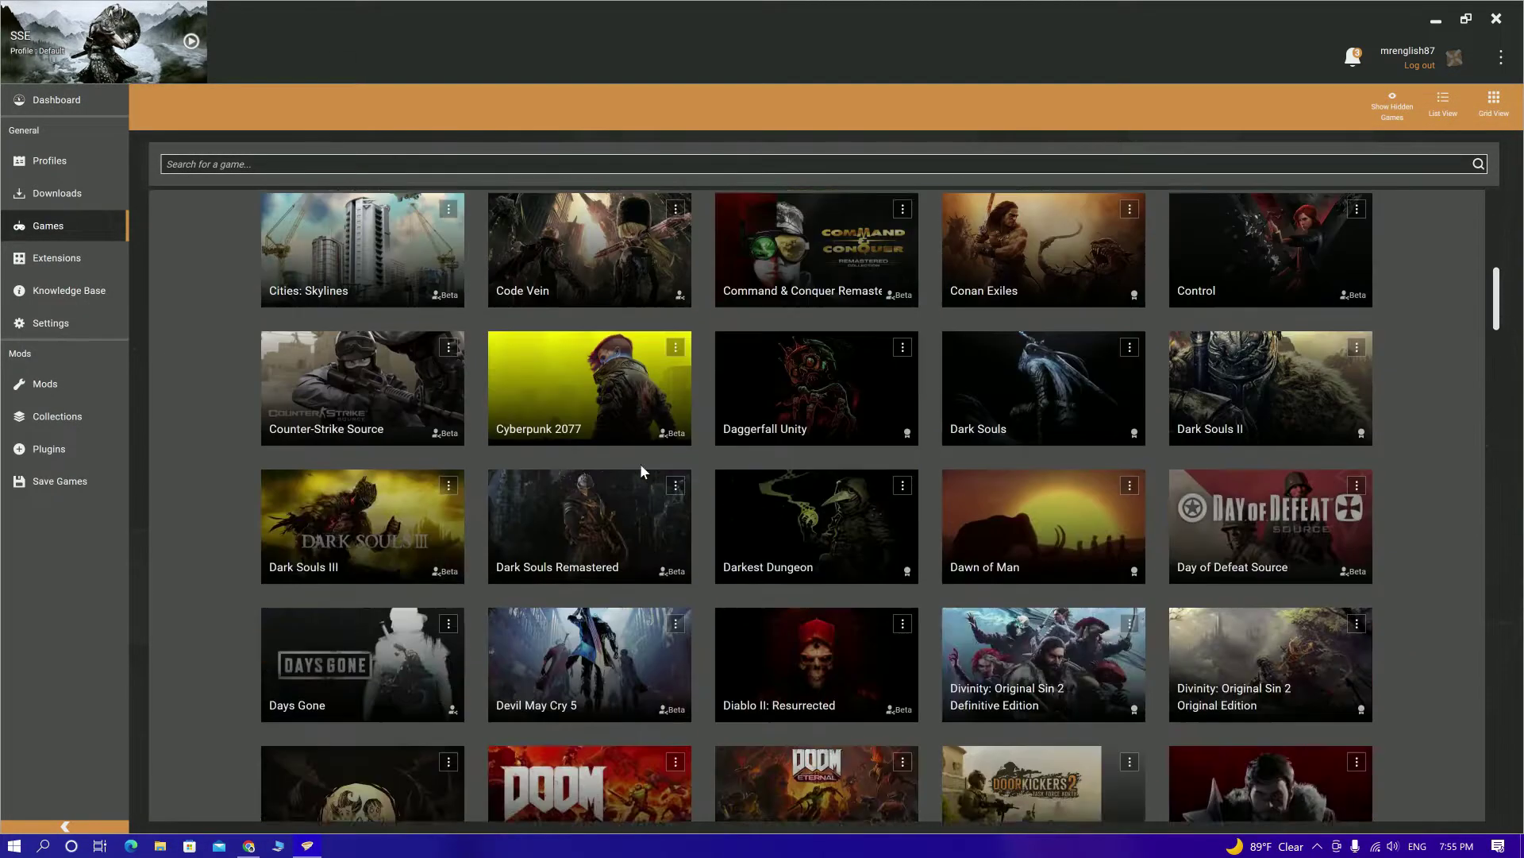
{"action": "scroll", "coordinate": [636, 498], "scroll_direction": "down", "scroll_amount": 3}
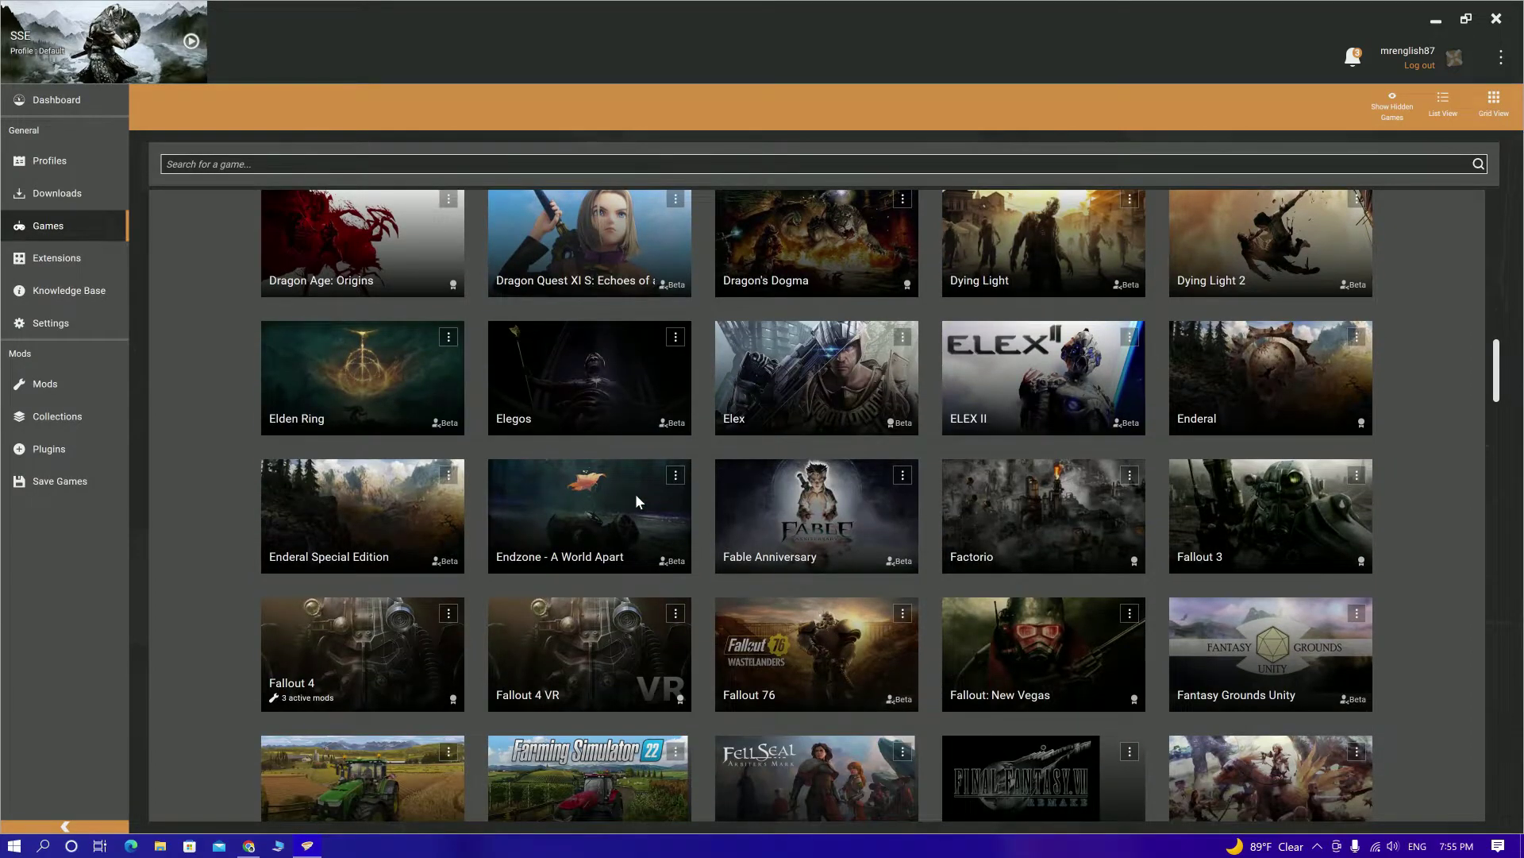
{"action": "scroll", "coordinate": [635, 493], "scroll_direction": "up", "scroll_amount": 18}
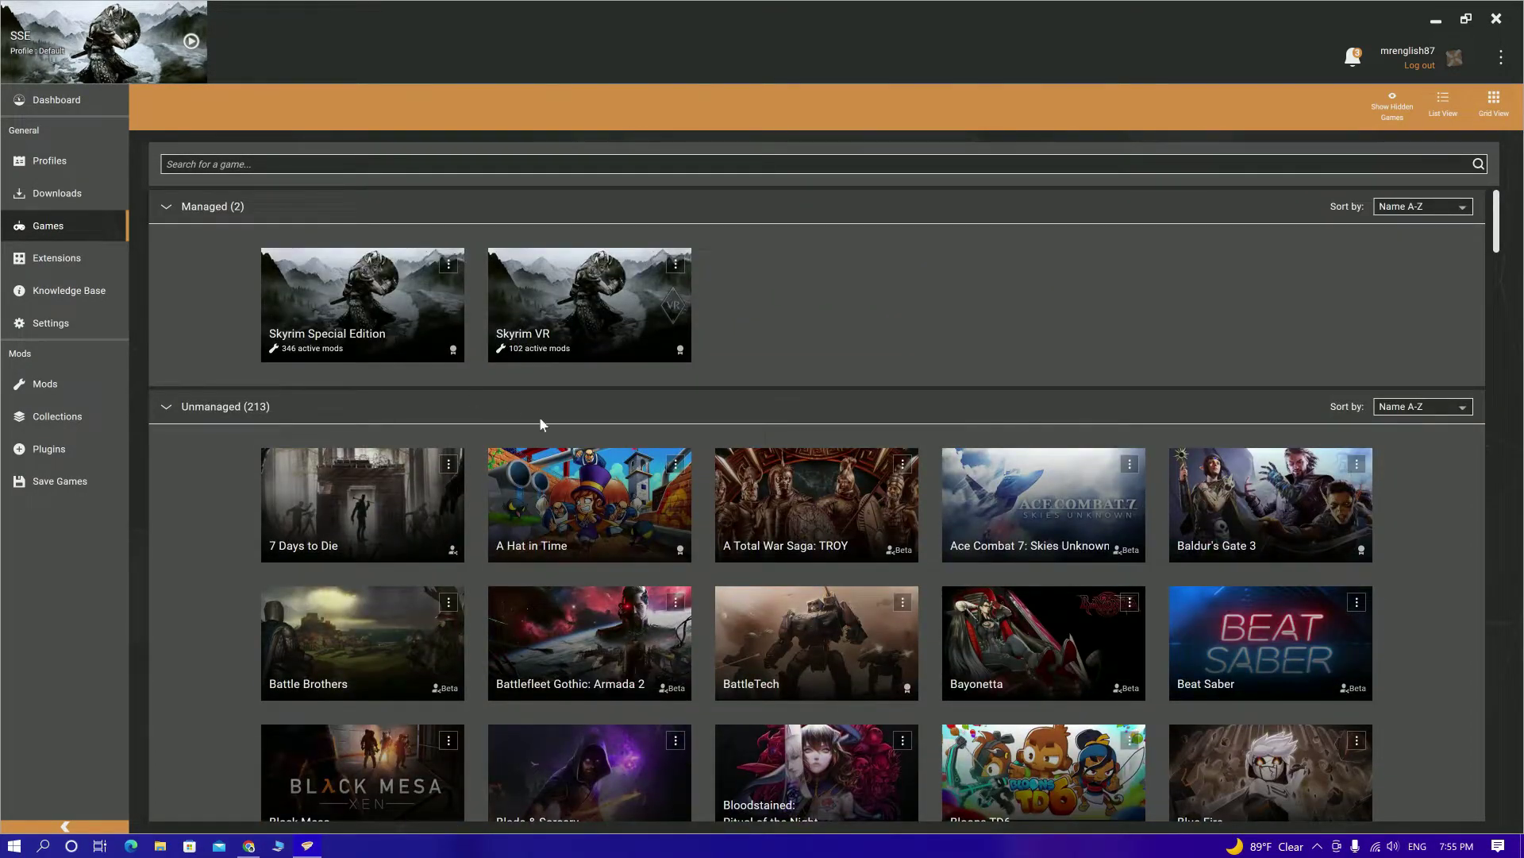
{"action": "scroll", "coordinate": [512, 400], "scroll_direction": "down", "scroll_amount": 5}
{"action": "scroll", "coordinate": [598, 579], "scroll_direction": "down", "scroll_amount": 6}
{"action": "scroll", "coordinate": [884, 497], "scroll_direction": "down", "scroll_amount": 18}
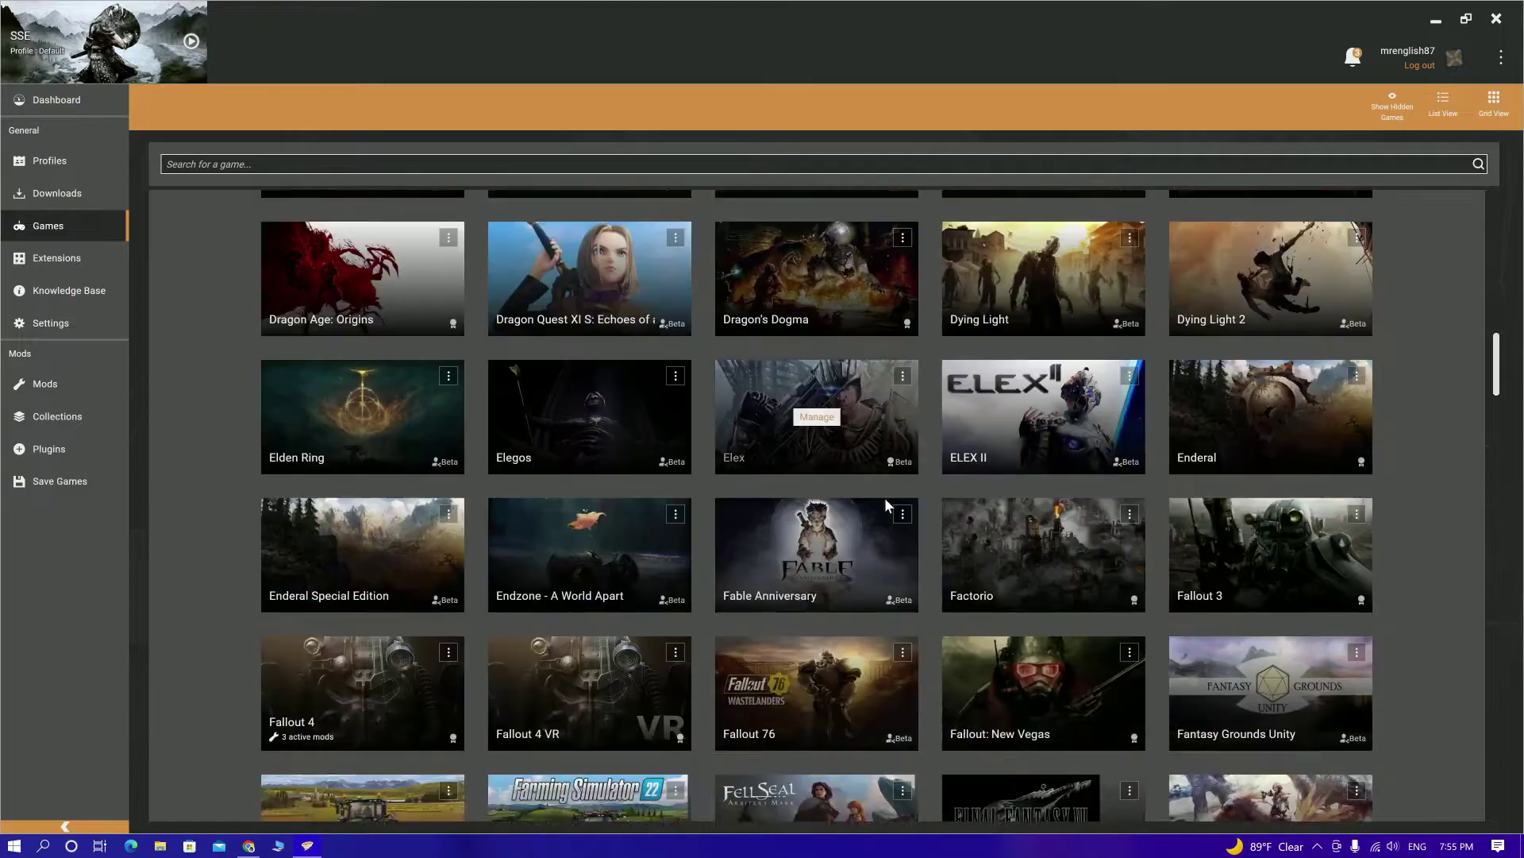
{"action": "scroll", "coordinate": [881, 520], "scroll_direction": "down", "scroll_amount": 4}
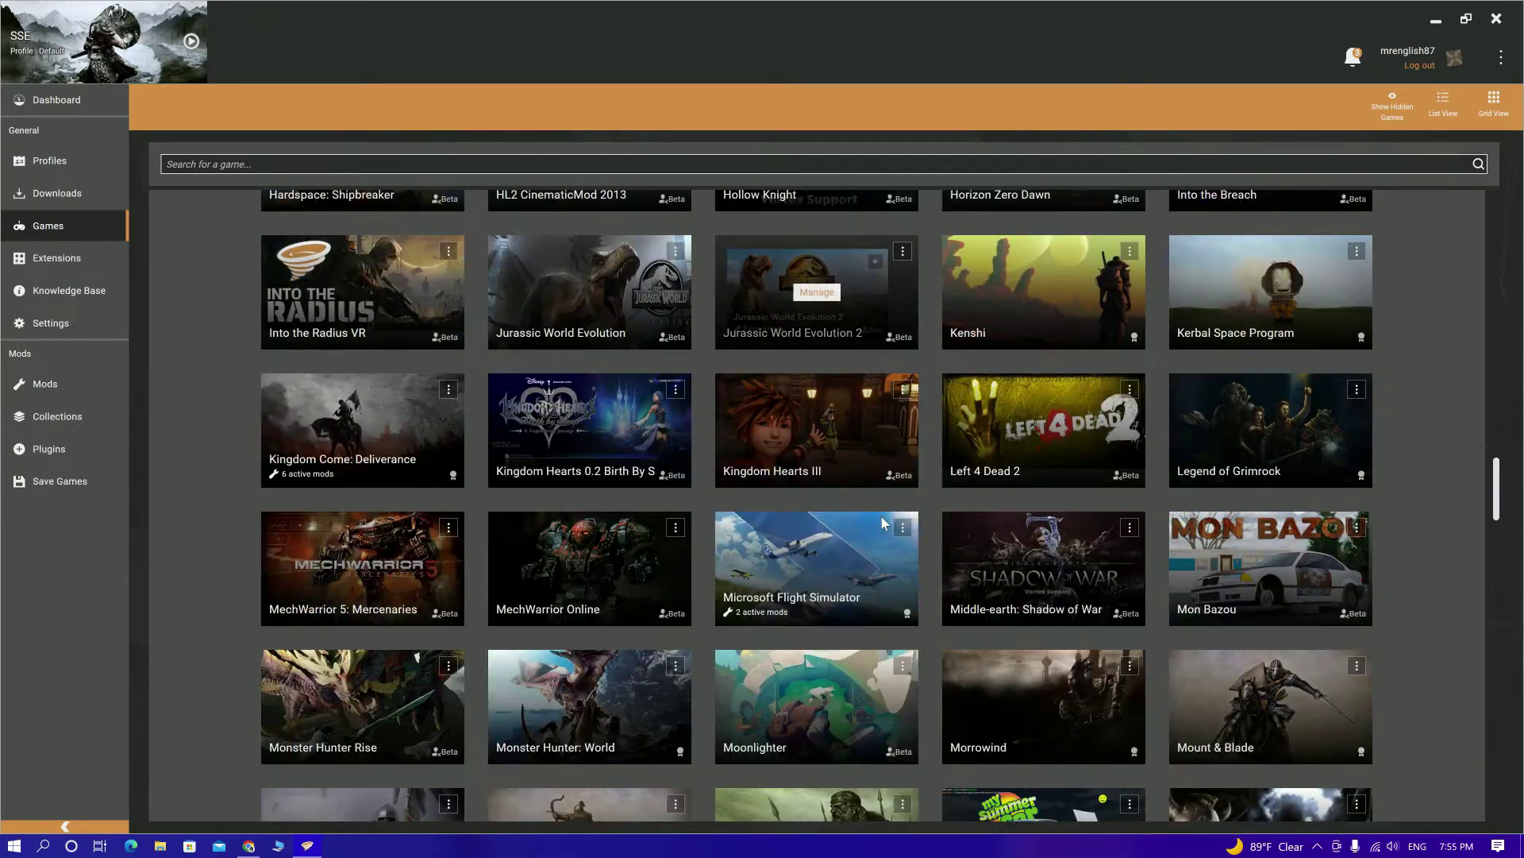
{"action": "scroll", "coordinate": [881, 516], "scroll_direction": "up", "scroll_amount": 20}
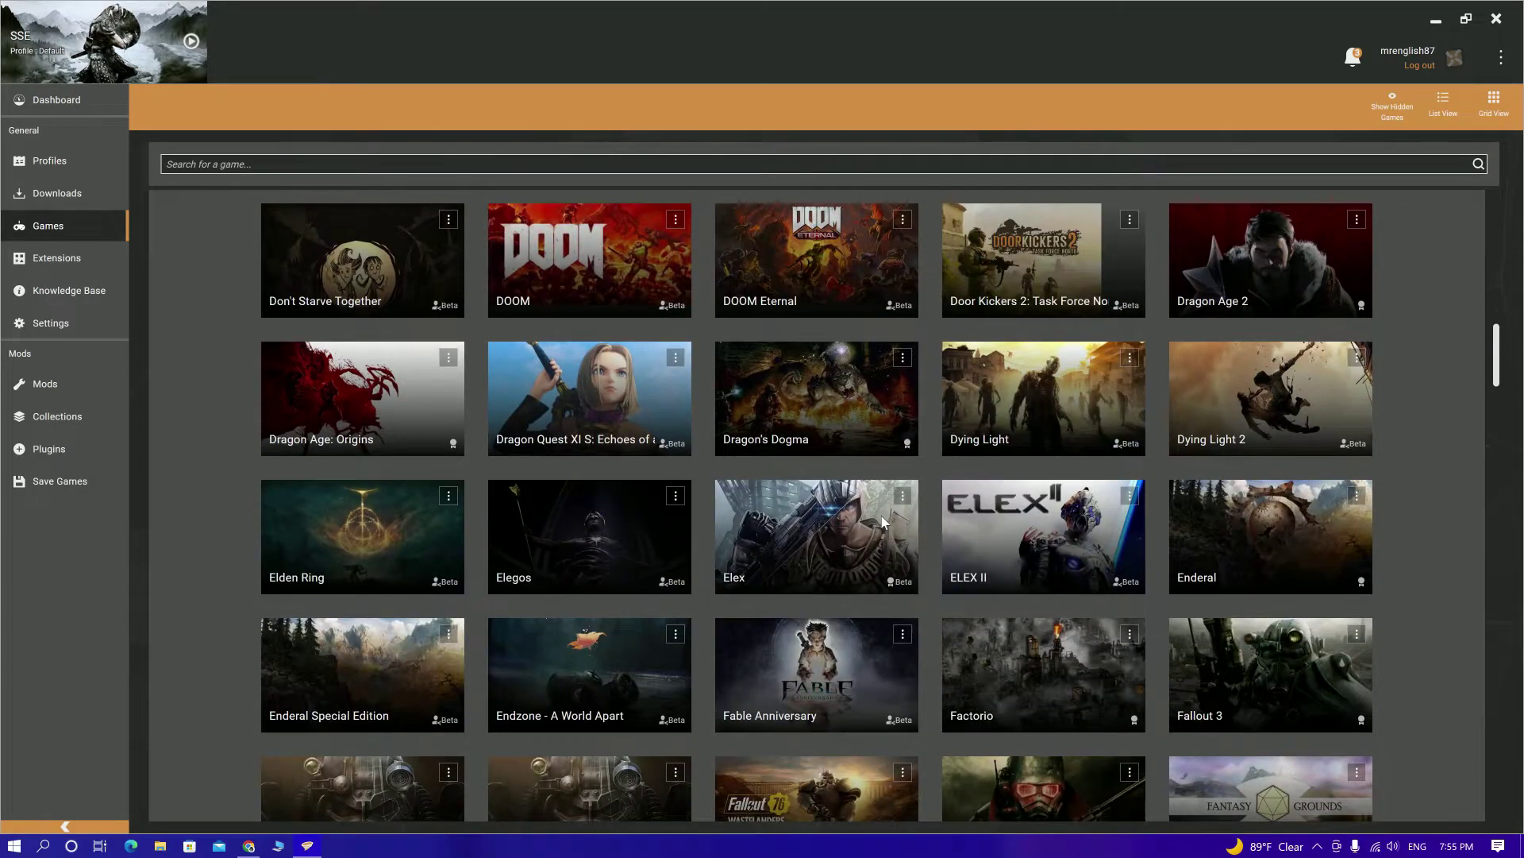
{"action": "scroll", "coordinate": [882, 499], "scroll_direction": "up", "scroll_amount": 14}
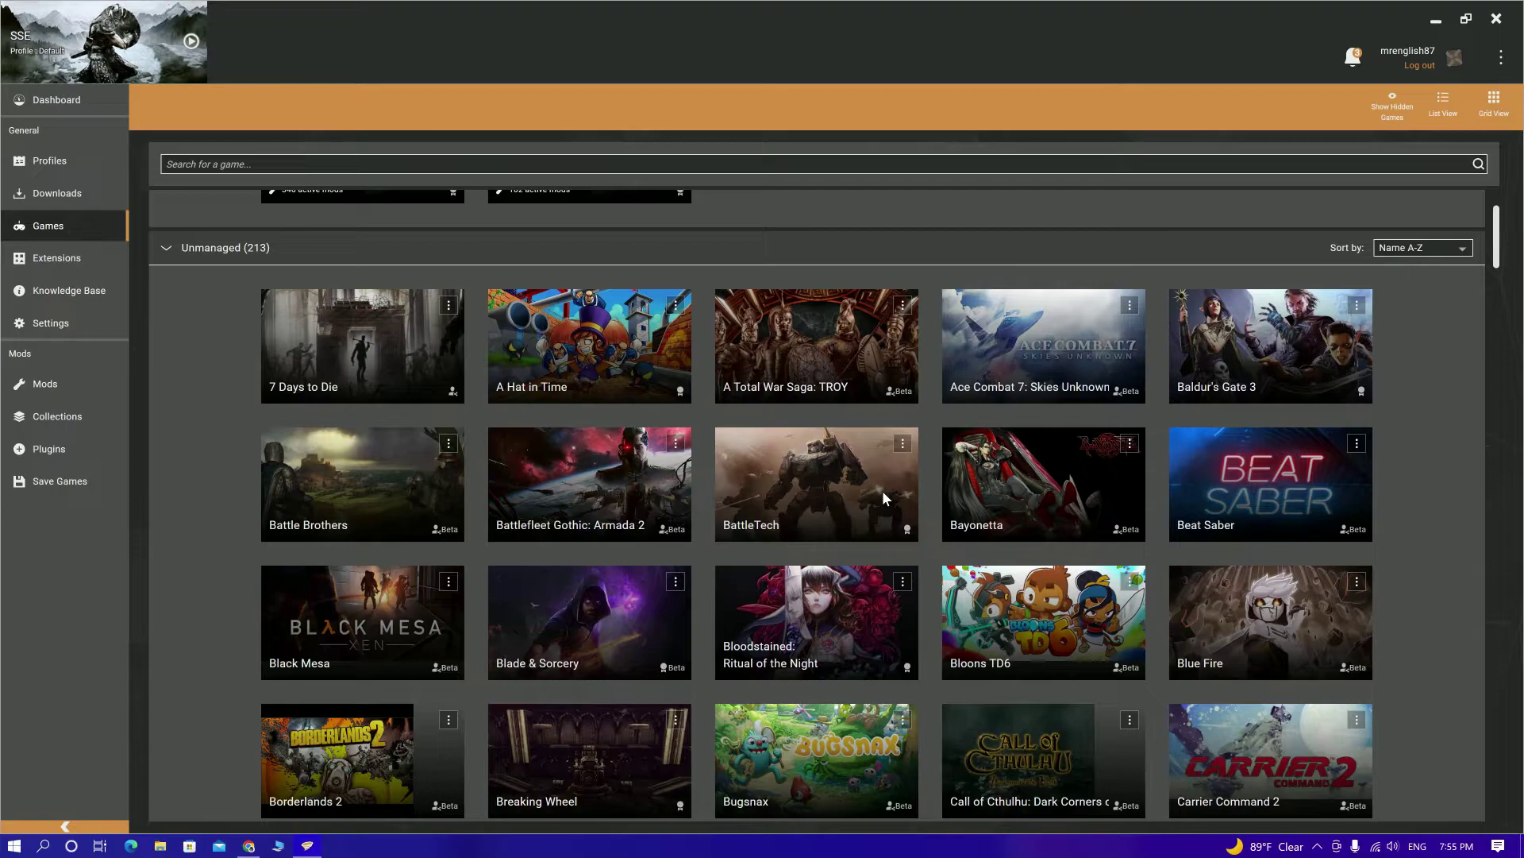
{"action": "mouse_move", "coordinate": [823, 498]}
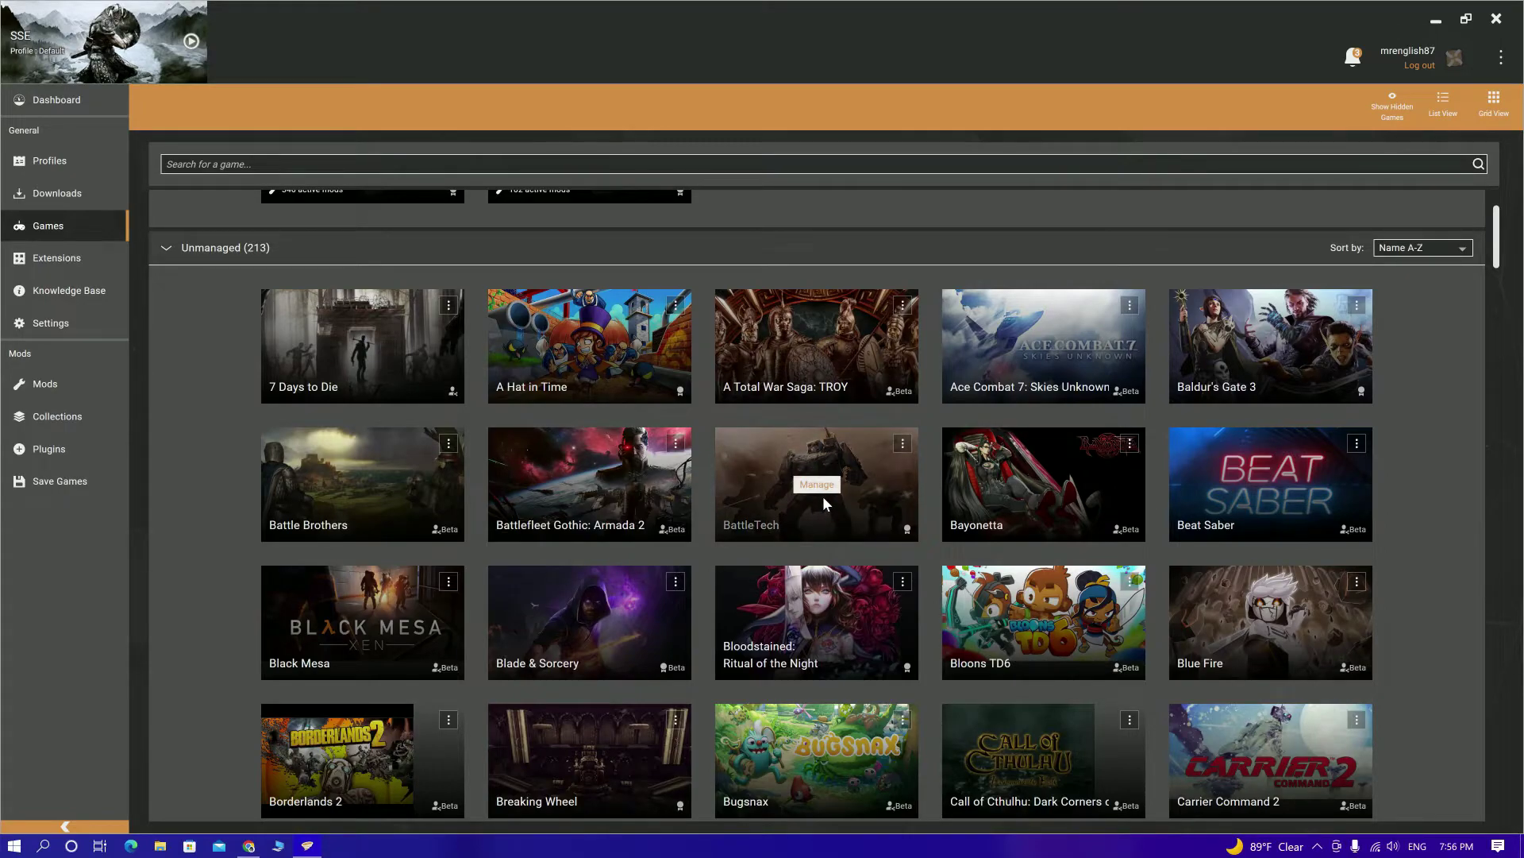